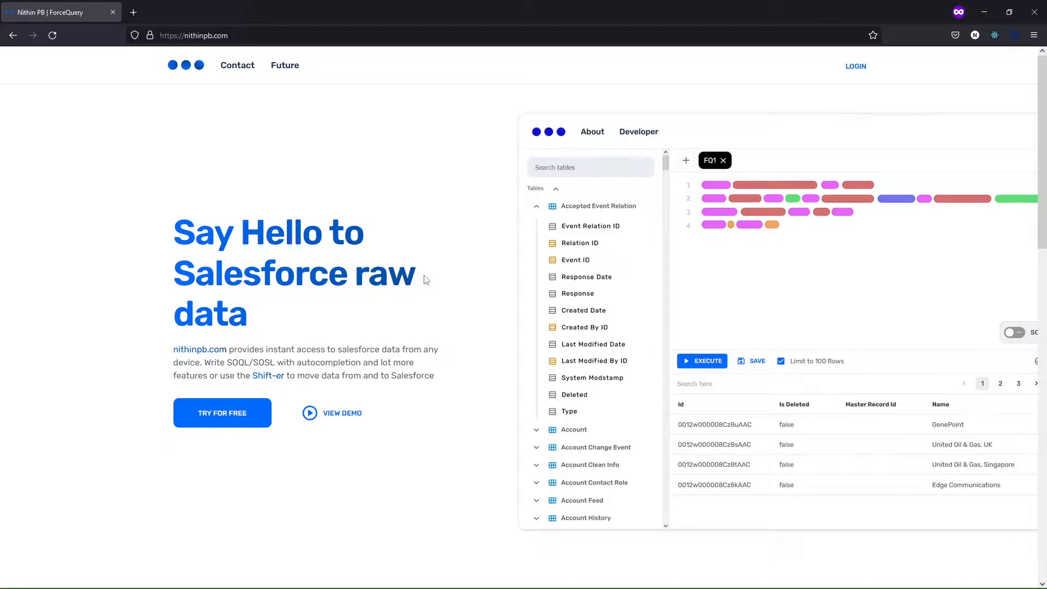
Open the Salesforce login form with Production kept as the target org.
{"action": "scroll", "coordinate": [436, 283], "scroll_direction": "down", "scroll_amount": 10}
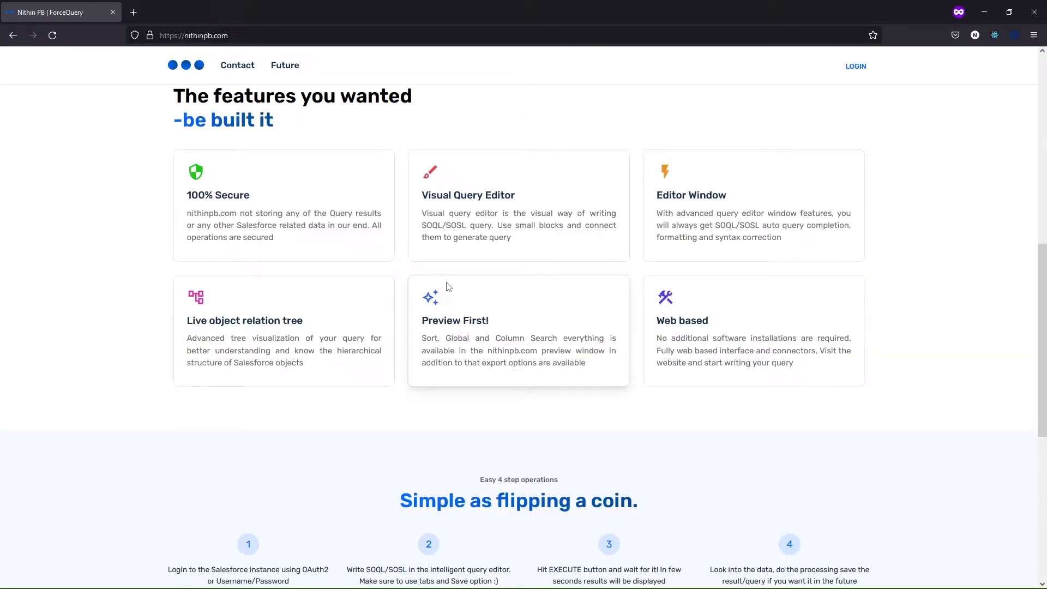
{"action": "scroll", "coordinate": [448, 286], "scroll_direction": "down", "scroll_amount": 5}
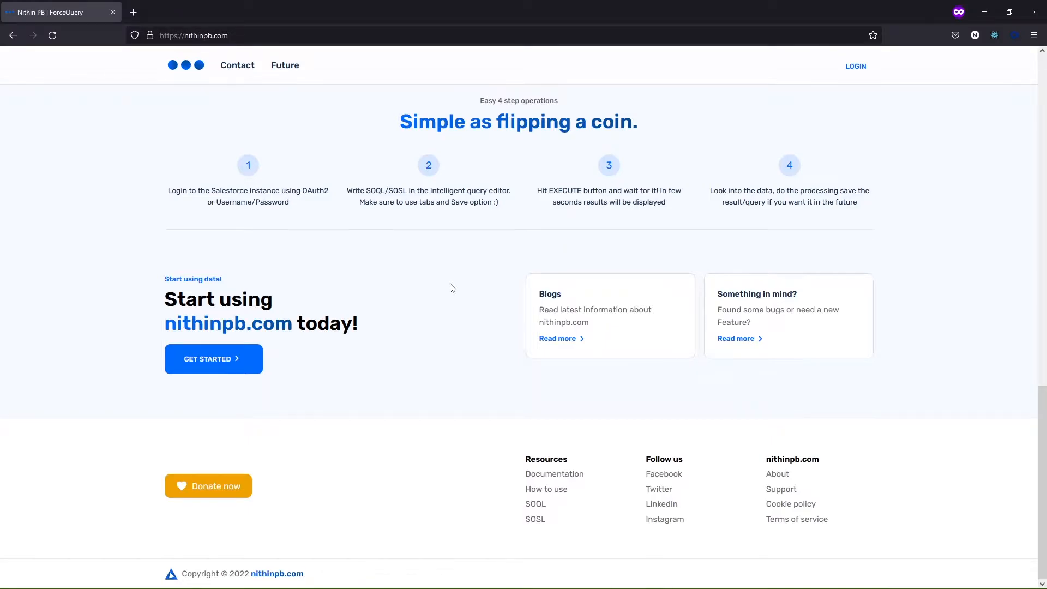
{"action": "scroll", "coordinate": [464, 306], "scroll_direction": "up", "scroll_amount": 15}
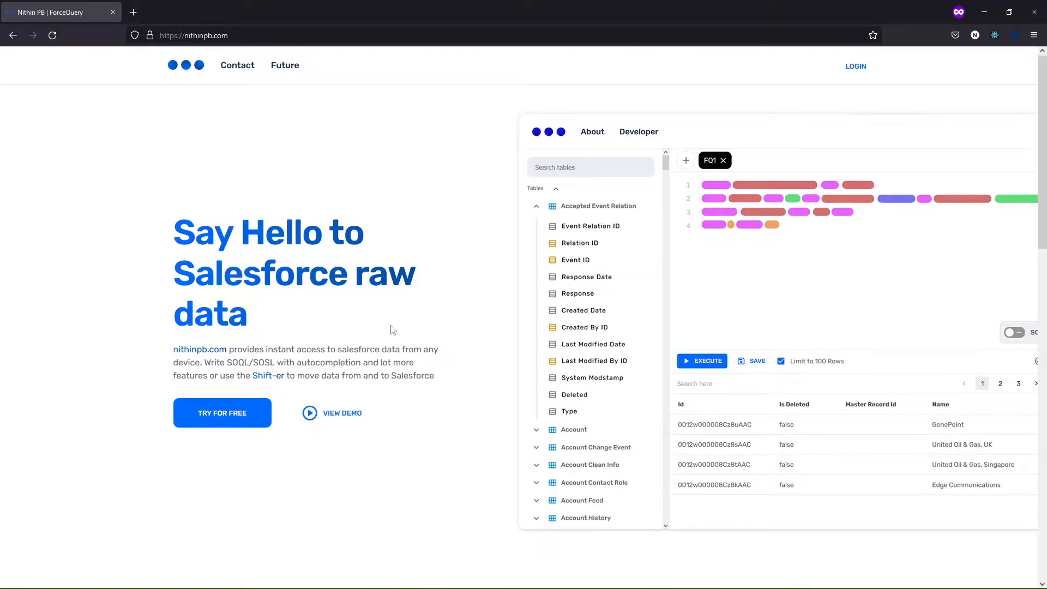
{"action": "left_click", "coordinate": [224, 417]}
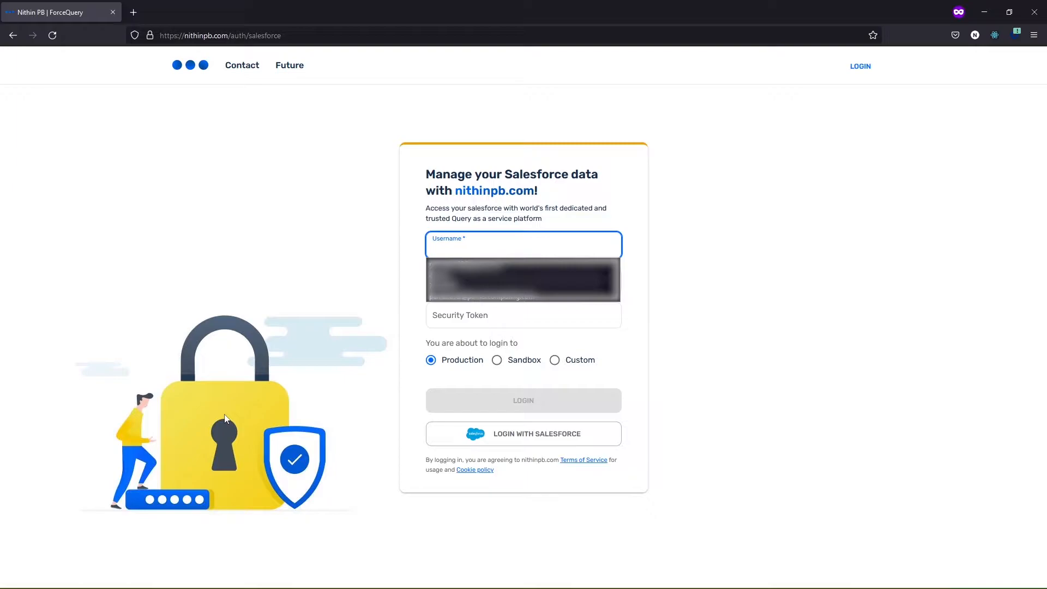
{"action": "left_click", "coordinate": [283, 263]}
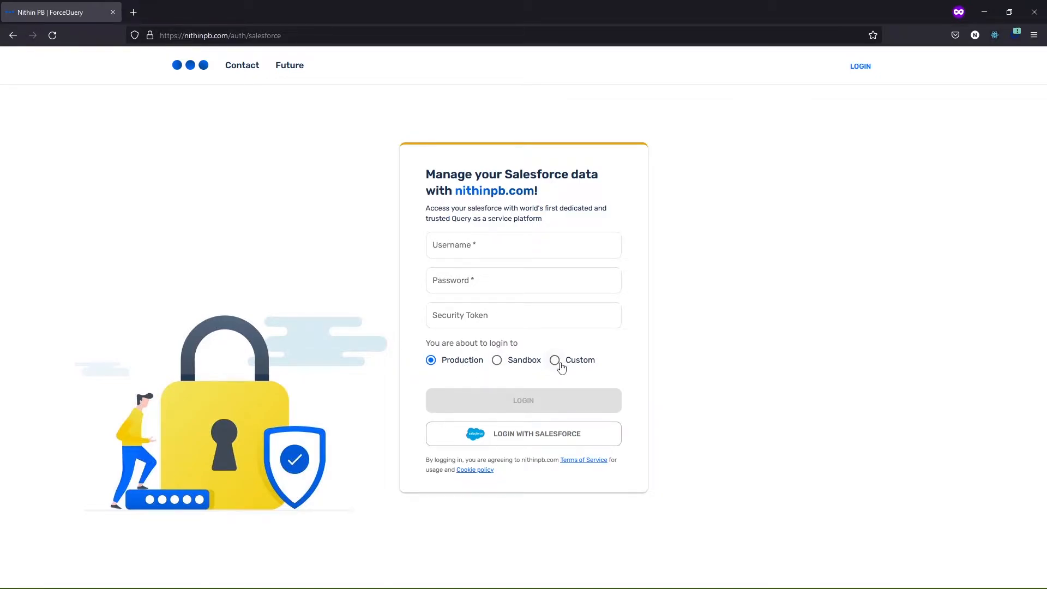
{"action": "left_click", "coordinate": [431, 360]}
Log in through Salesforce's sign-in page using the saved username and password.
{"action": "left_click", "coordinate": [522, 434]}
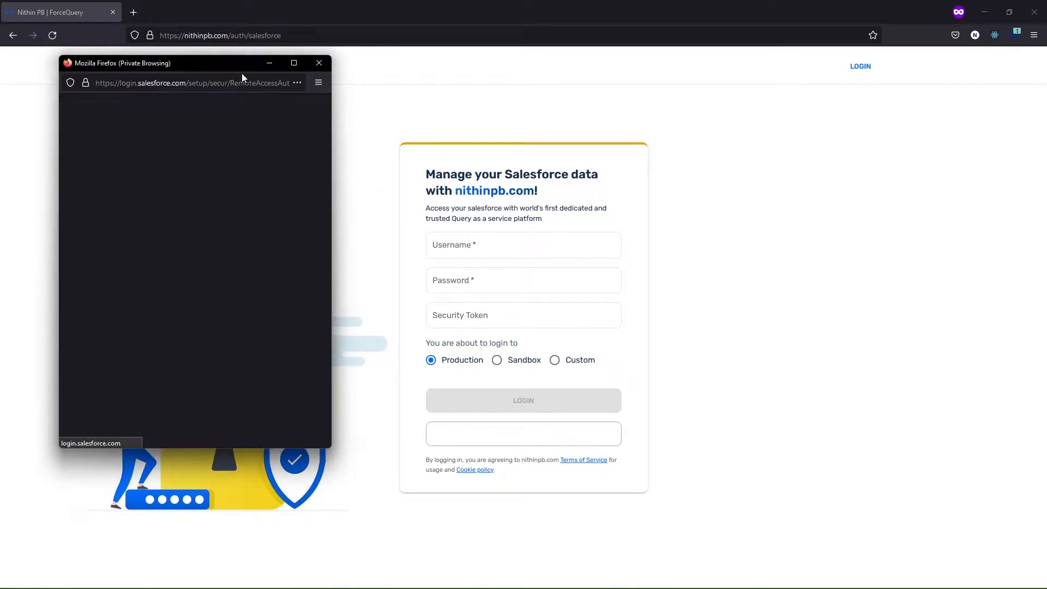
{"action": "left_click_drag", "start_coordinate": [232, 69], "coordinate": [504, 90]}
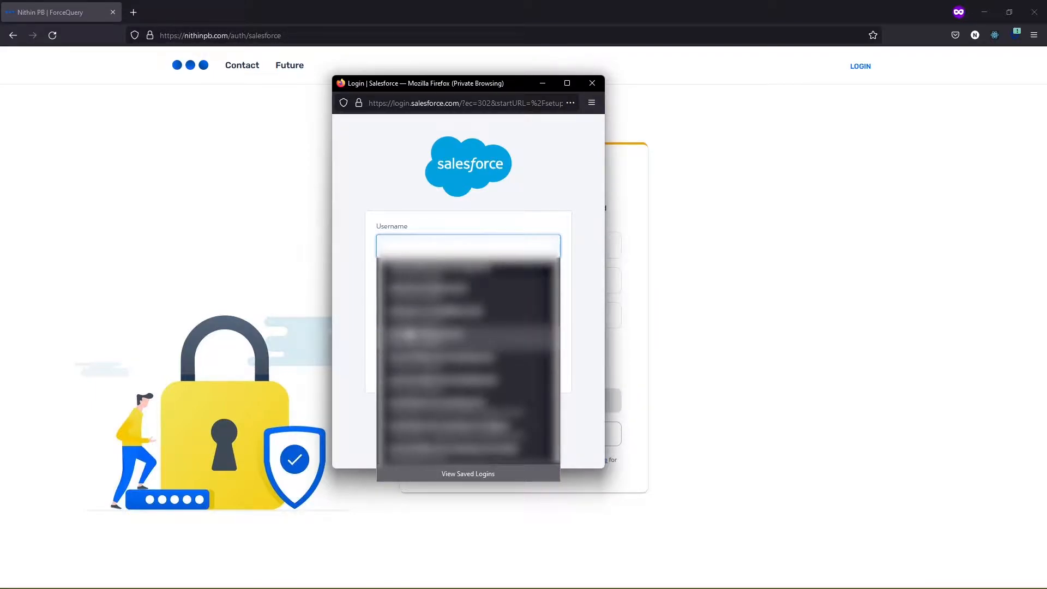
{"action": "left_click", "coordinate": [436, 334]}
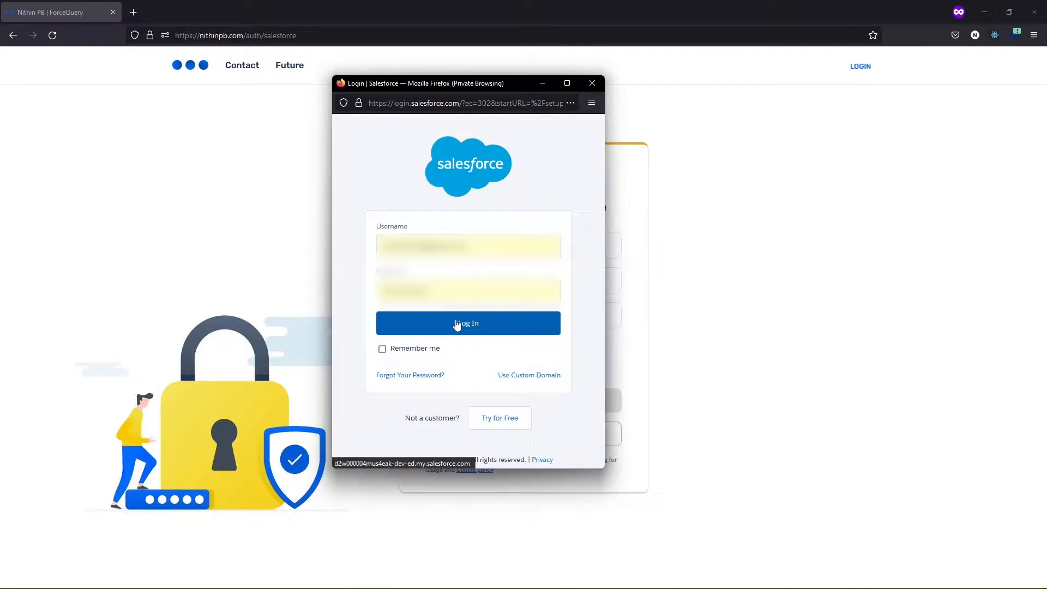
{"action": "left_click", "coordinate": [457, 324]}
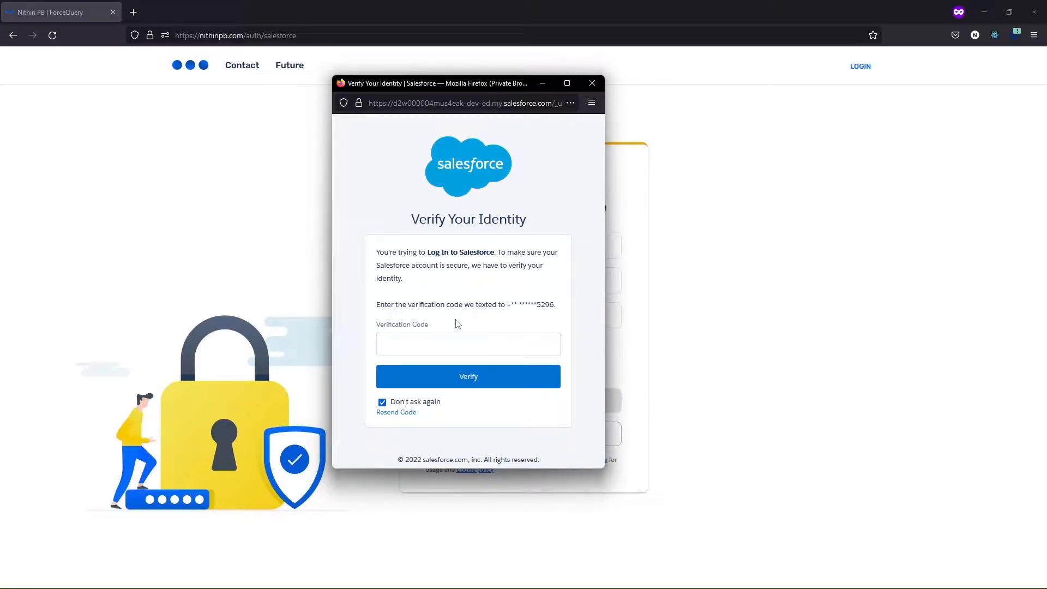
Enter the texted verification code and verify to reach the ForceQuery dashboard.
{"action": "left_click", "coordinate": [445, 345]}
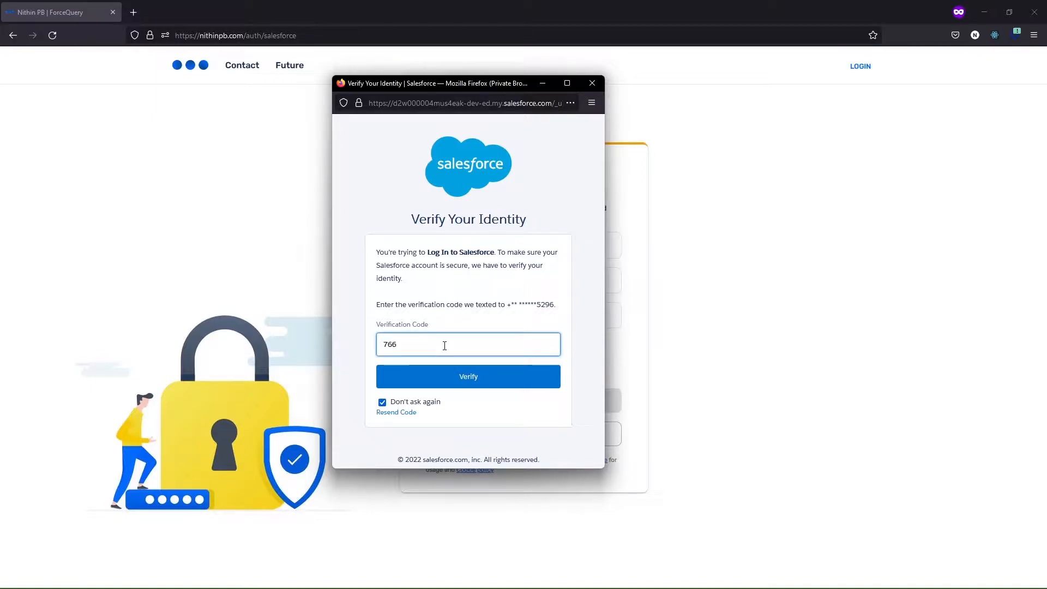
{"action": "left_click", "coordinate": [444, 381]}
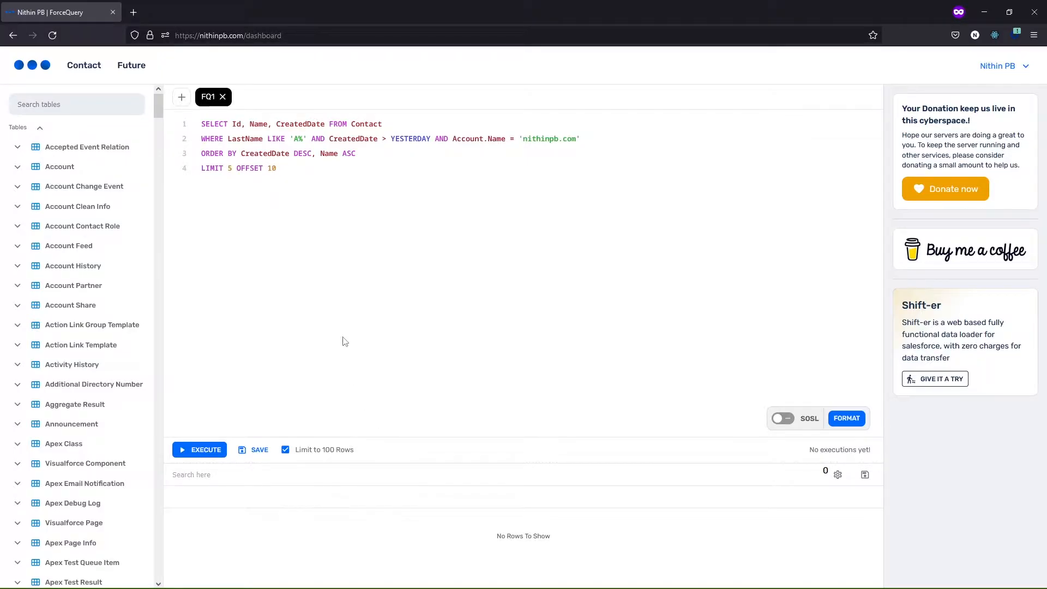
Replace the sample query with 'select firstname, lastname from contact' and run it, returning 20 rows.
{"action": "left_click_drag", "start_coordinate": [271, 169], "coordinate": [165, 123]}
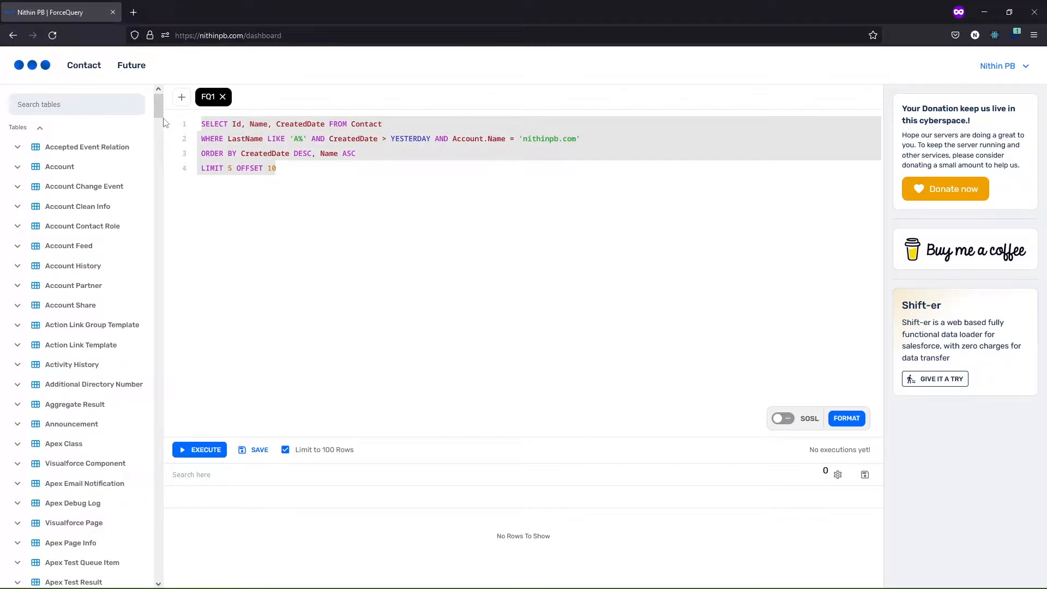
{"action": "key", "text": "BackSpace"}
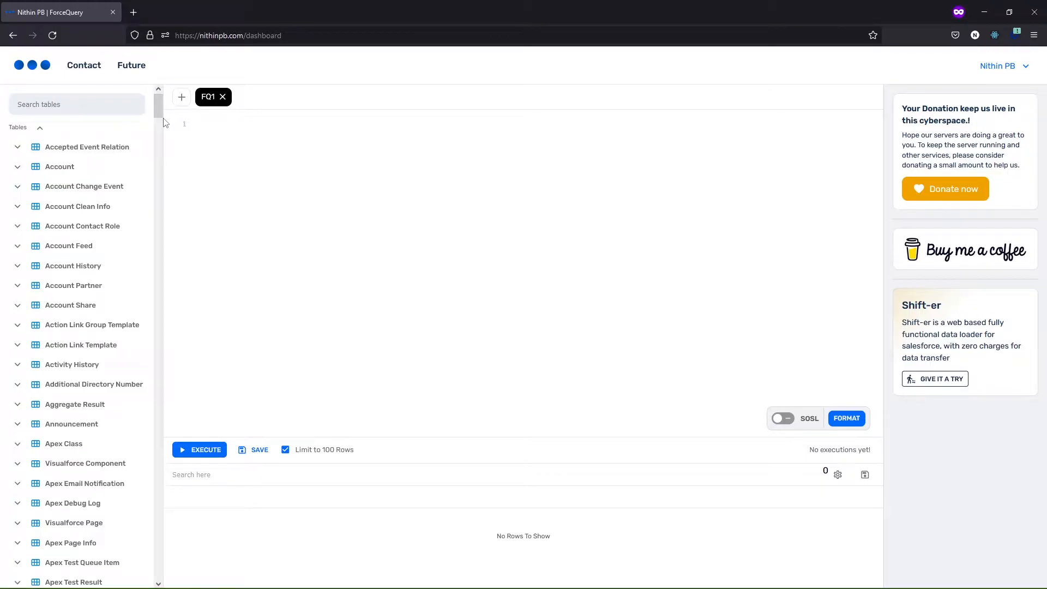
{"action": "type", "text": "select firstname_"}
{"action": "key", "text": "BackSpace"}
{"action": "type", "text": ", lastname from contact"}
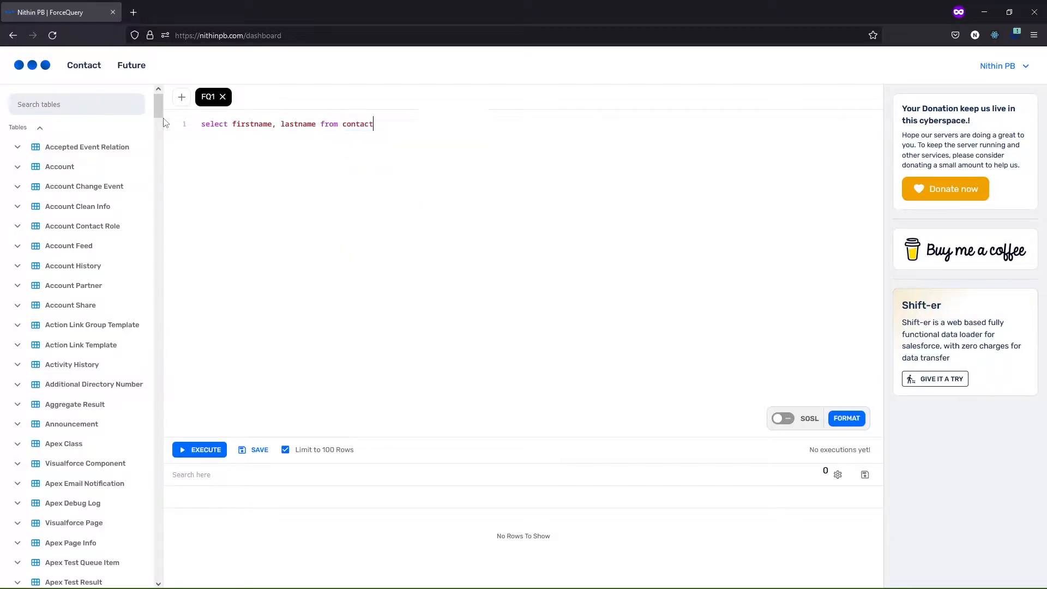
{"action": "left_click", "coordinate": [185, 448]}
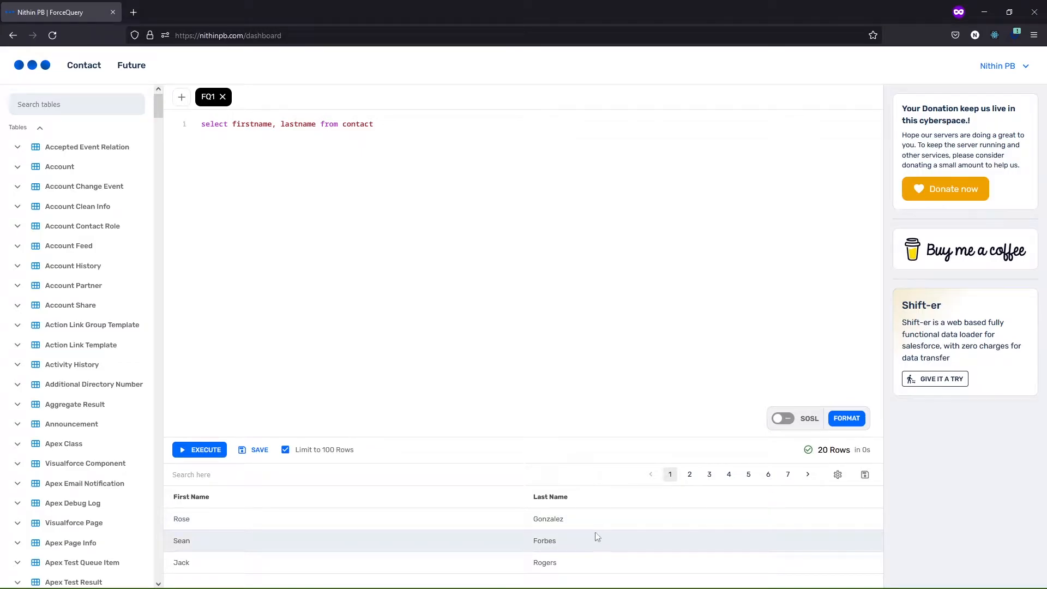
{"action": "double_click", "coordinate": [822, 450]}
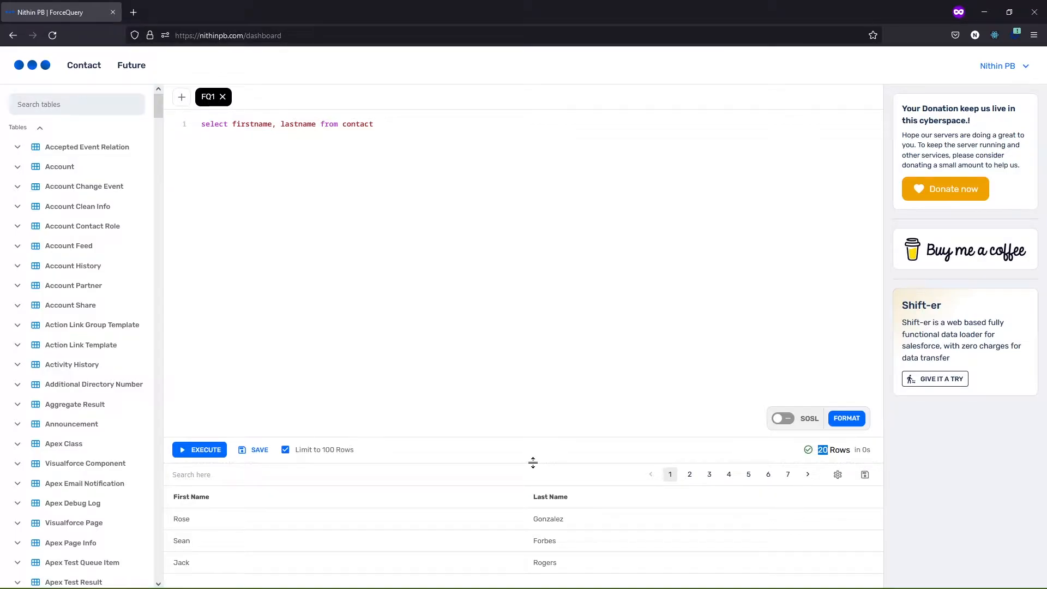
Enlarge the results area to 15 rows per page and browse result pages 1 and 2.
{"action": "left_click_drag", "start_coordinate": [533, 462], "coordinate": [497, 191]}
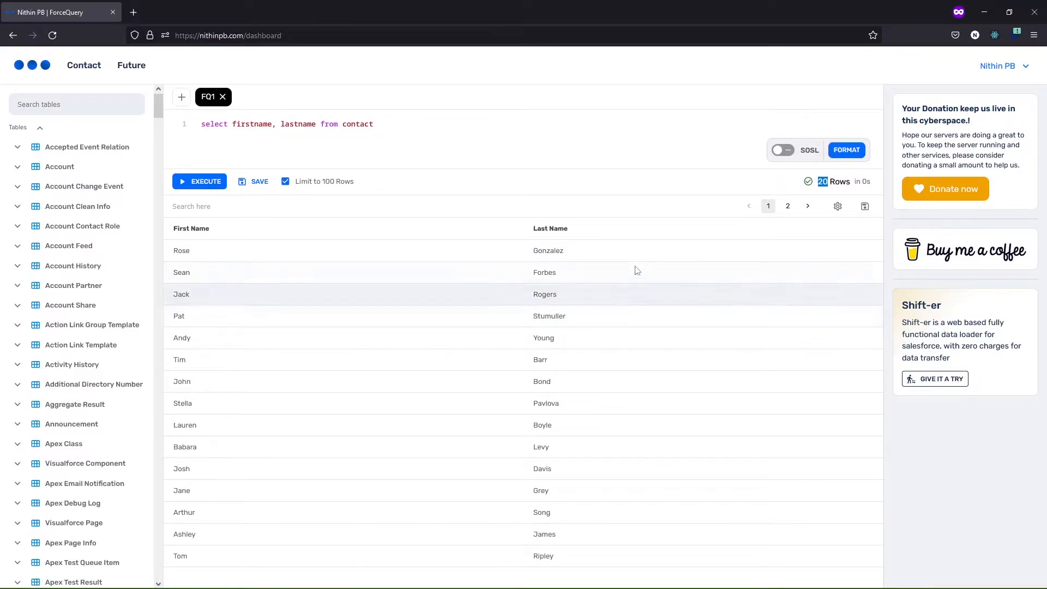
{"action": "left_click", "coordinate": [788, 207]}
{"action": "left_click", "coordinate": [769, 208]}
{"action": "left_click", "coordinate": [787, 206]}
{"action": "left_click", "coordinate": [749, 206]}
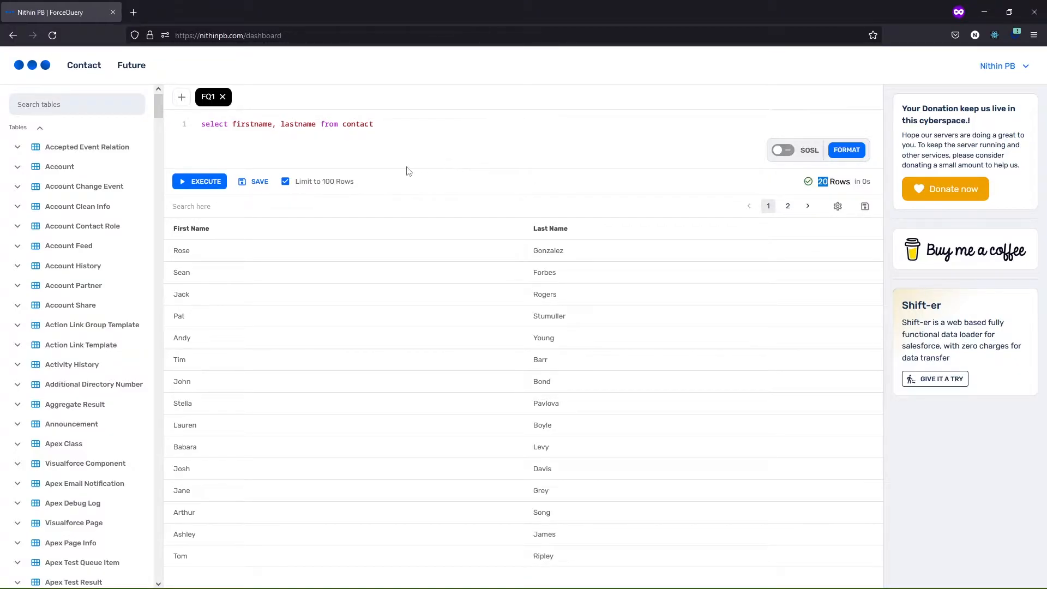
{"action": "left_click", "coordinate": [317, 124]}
Filter the table list by 'contact' and expand the Contact table's fields.
{"action": "type", "text": "contact"}
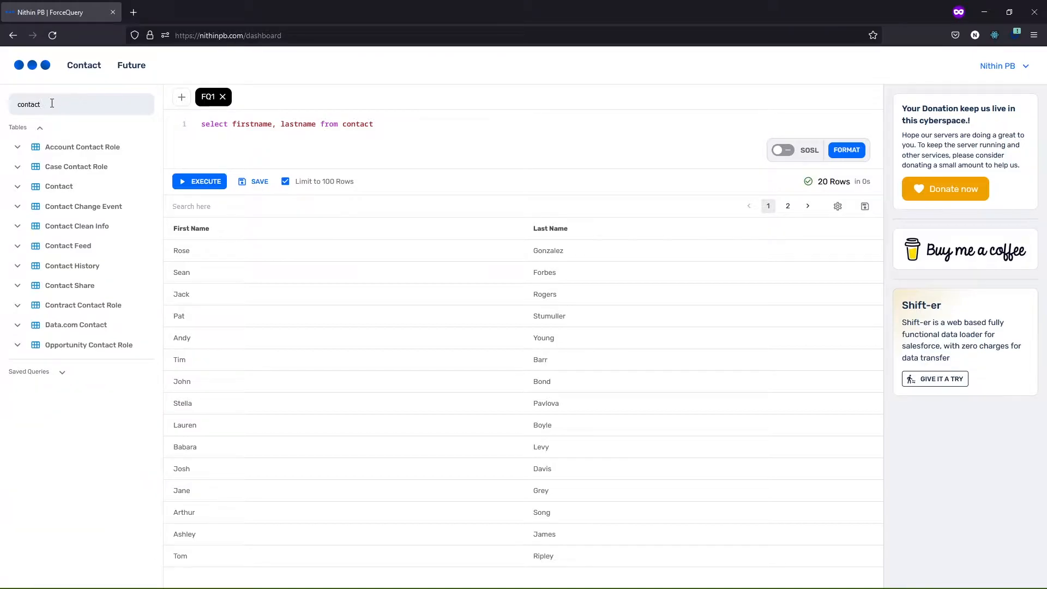
{"action": "left_click", "coordinate": [18, 187]}
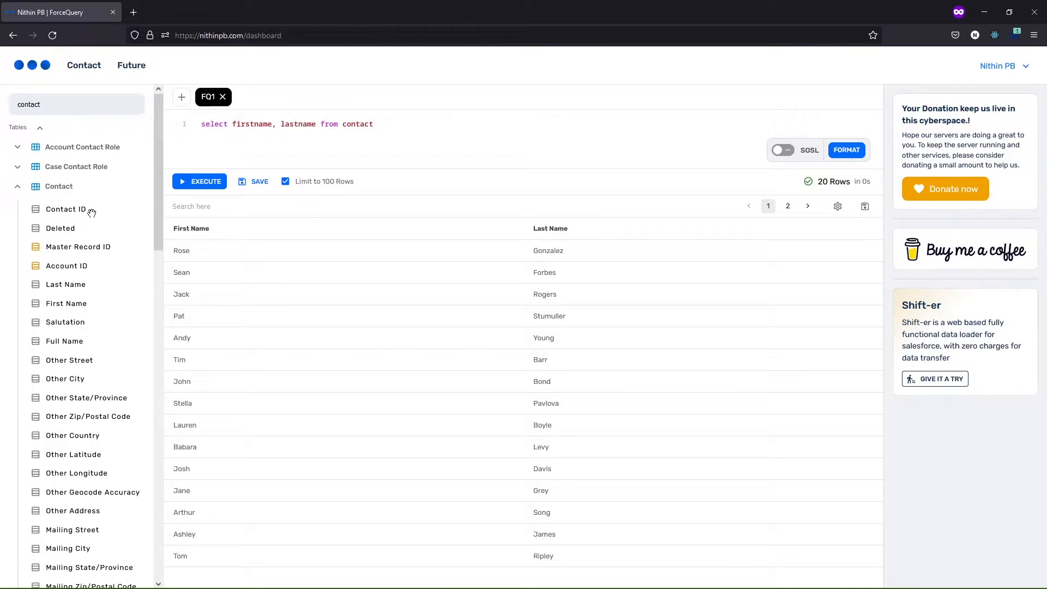
{"action": "scroll", "coordinate": [67, 205], "scroll_direction": "down", "scroll_amount": 2}
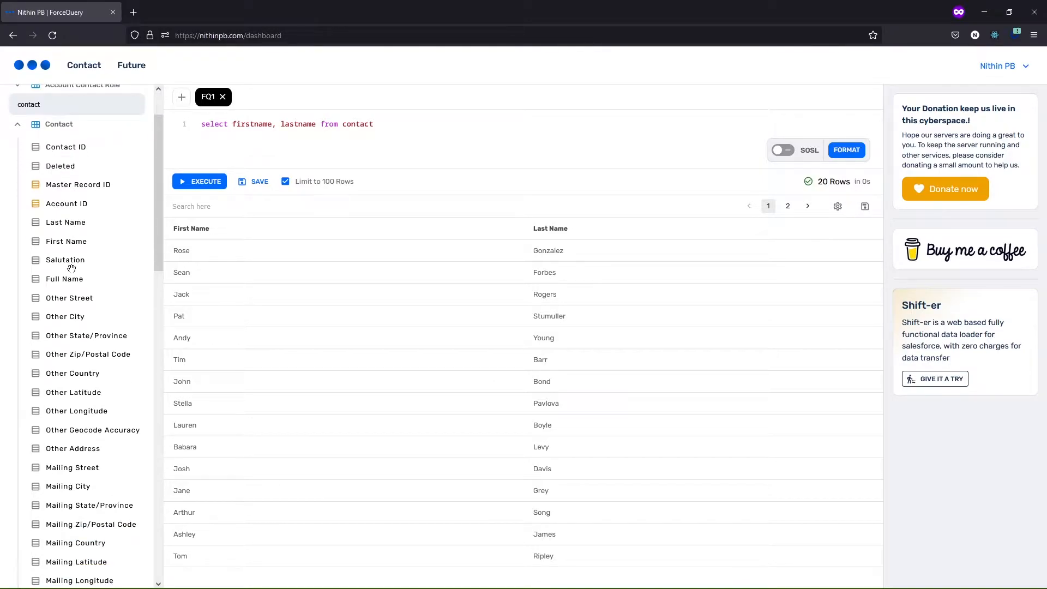
{"action": "scroll", "coordinate": [70, 289], "scroll_direction": "down", "scroll_amount": 8}
{"action": "scroll", "coordinate": [69, 314], "scroll_direction": "up", "scroll_amount": 4}
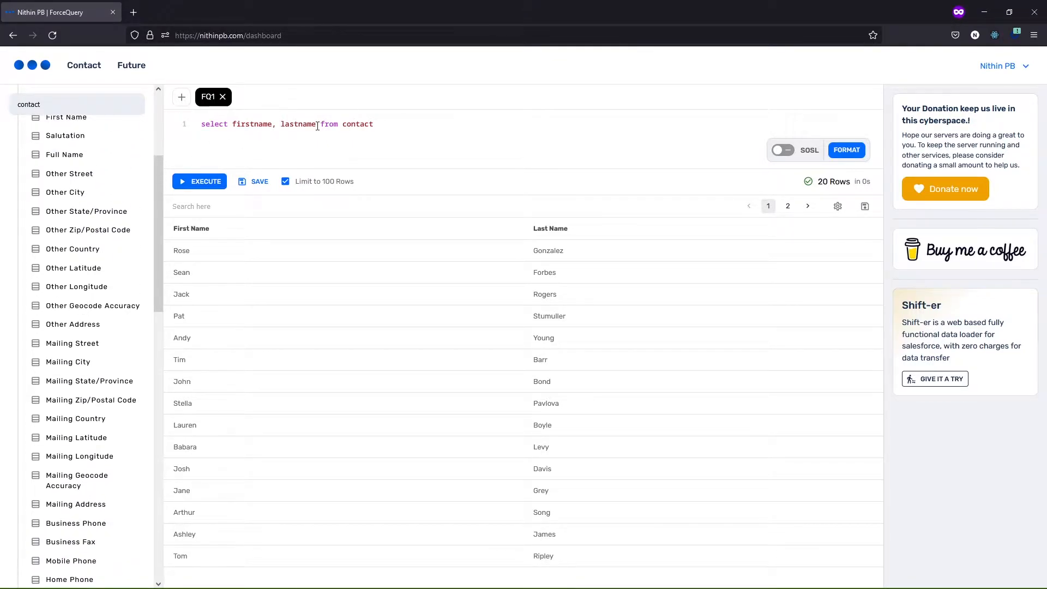
Add AccountId, MailingCity and OtherAddress to the query's SELECT list from the sidebar.
{"action": "type", "text": ","}
{"action": "scroll", "coordinate": [38, 202], "scroll_direction": "up", "scroll_amount": 4}
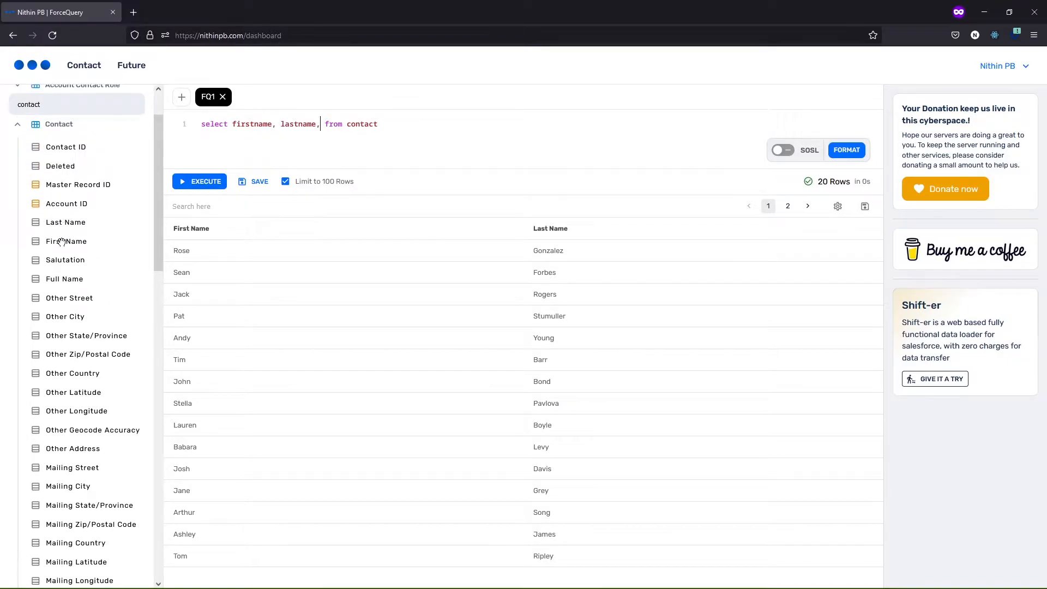
{"action": "scroll", "coordinate": [65, 206], "scroll_direction": "down", "scroll_amount": 2}
{"action": "scroll", "coordinate": [67, 207], "scroll_direction": "up", "scroll_amount": 2}
{"action": "left_click_drag", "start_coordinate": [45, 206], "coordinate": [327, 124]}
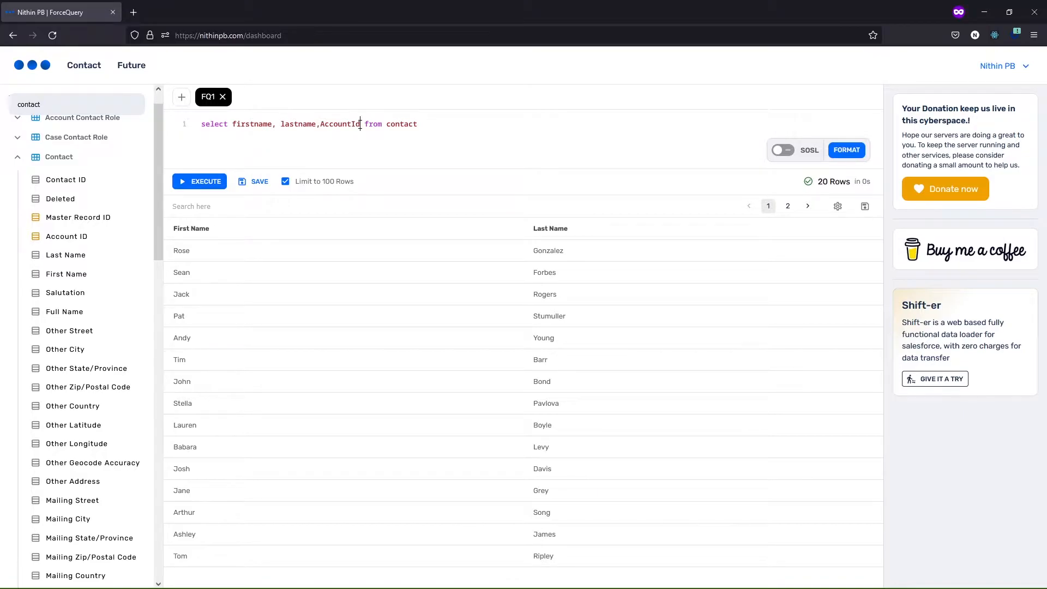
{"action": "type", "text": ","}
{"action": "scroll", "coordinate": [79, 380], "scroll_direction": "down", "scroll_amount": 3}
{"action": "left_click_drag", "start_coordinate": [67, 334], "coordinate": [375, 125]}
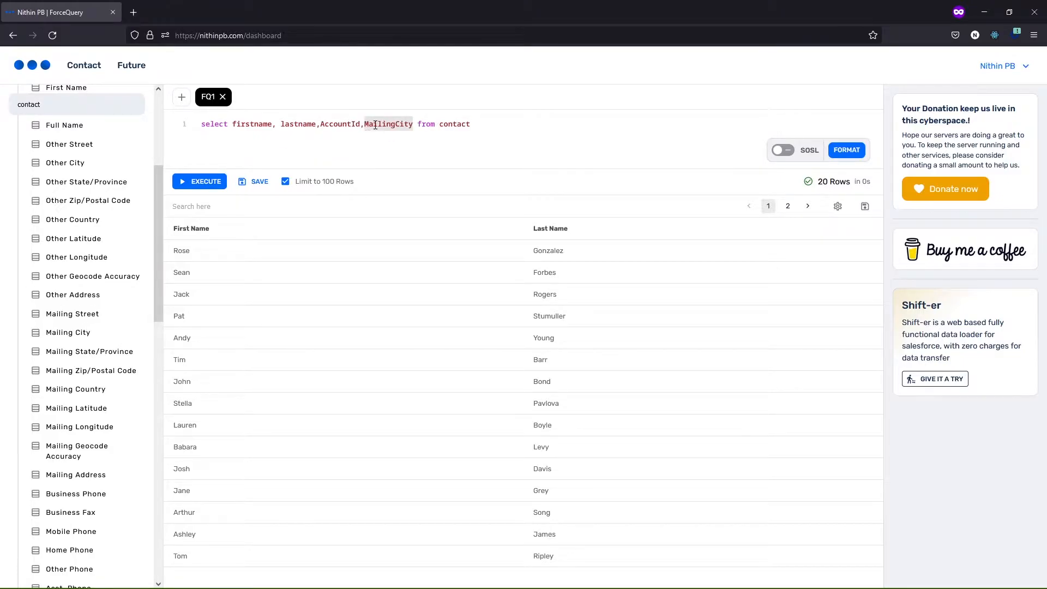
{"action": "type", "text": ","}
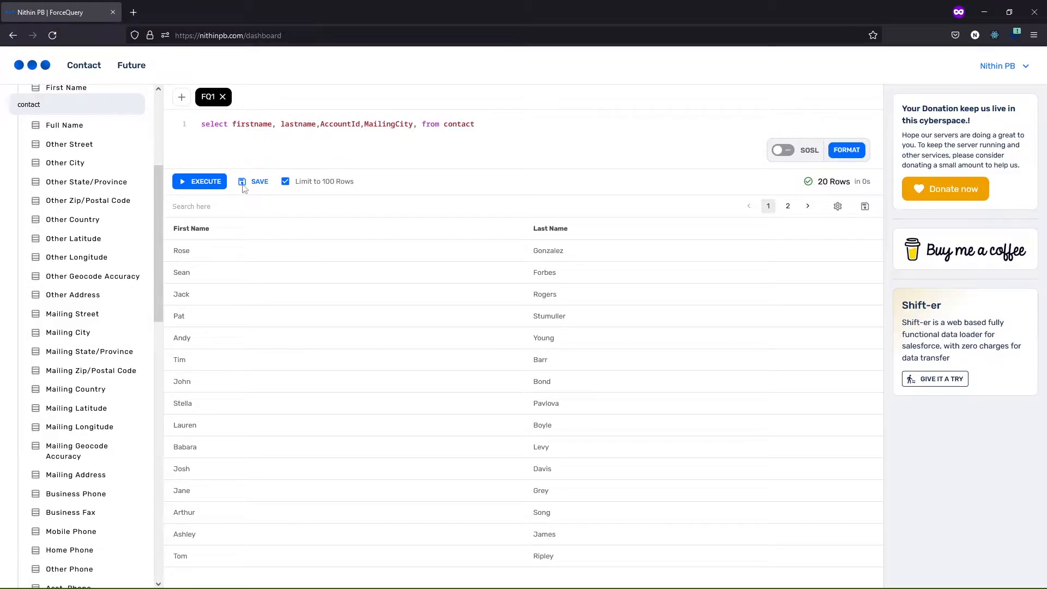
{"action": "left_click_drag", "start_coordinate": [55, 295], "coordinate": [419, 131]}
Run the updated Contact query, returning 20 rows with the address columns.
{"action": "left_click", "coordinate": [395, 128]}
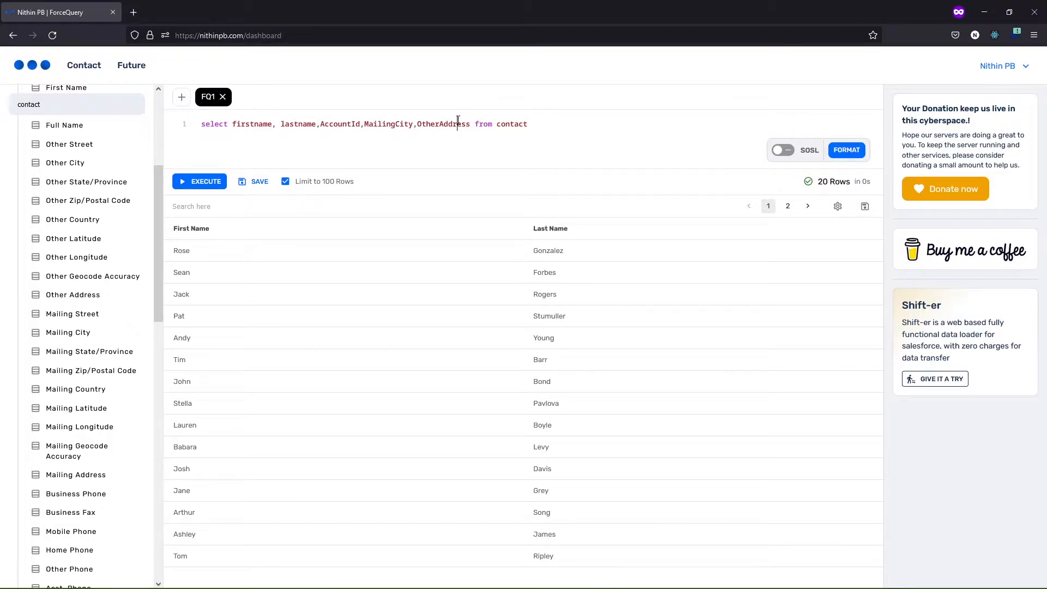
{"action": "double_click", "coordinate": [458, 121]}
{"action": "left_click_drag", "start_coordinate": [528, 124], "coordinate": [183, 130]}
{"action": "left_click", "coordinate": [235, 148]}
{"action": "left_click", "coordinate": [185, 182]}
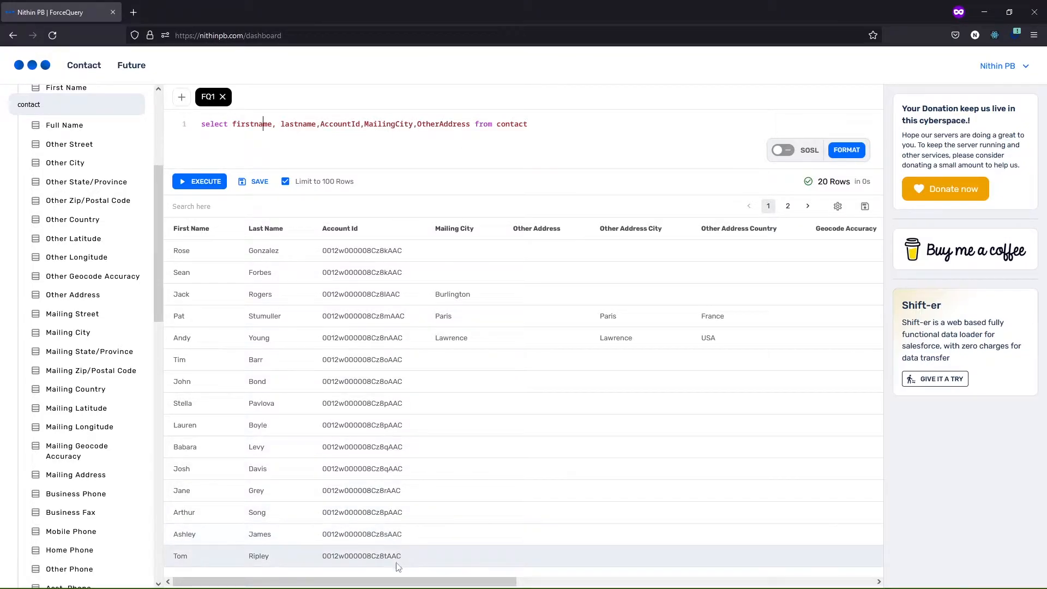
{"action": "left_click_drag", "start_coordinate": [384, 582], "coordinate": [364, 499]}
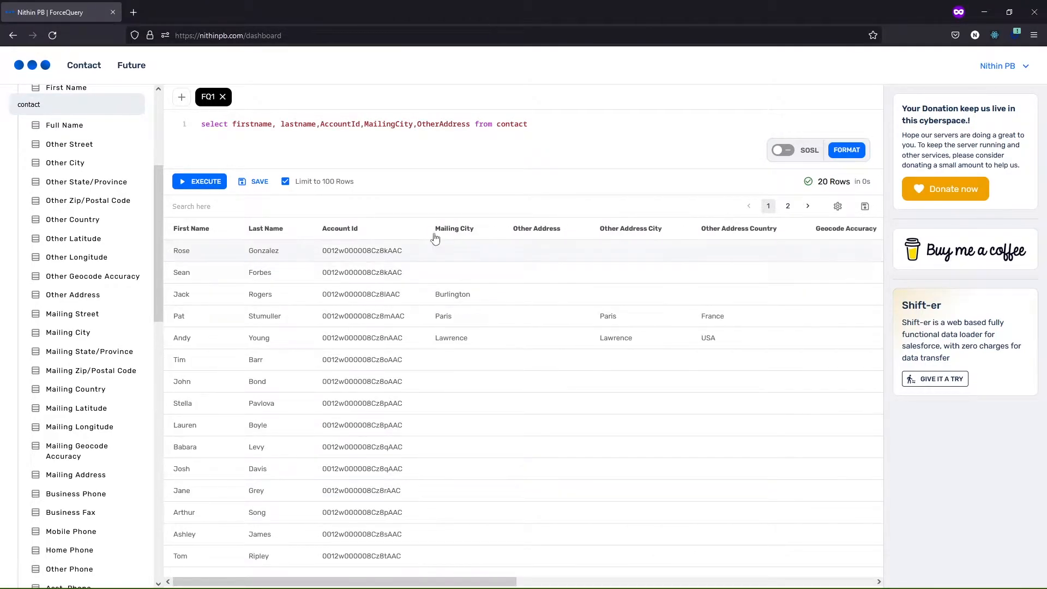
{"action": "double_click", "coordinate": [441, 125]}
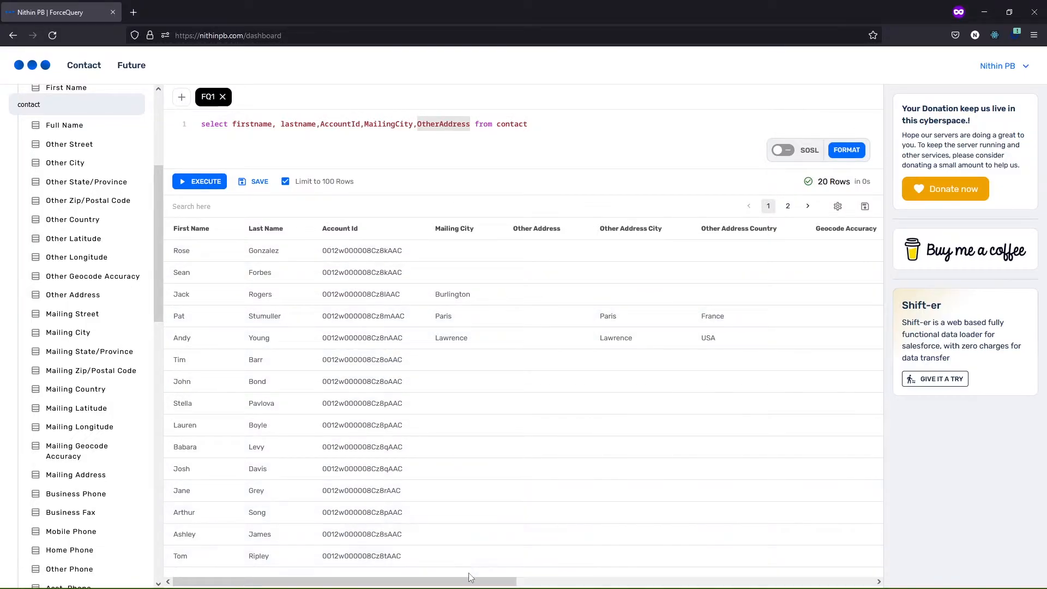
{"action": "left_click_drag", "start_coordinate": [466, 581], "coordinate": [798, 533]}
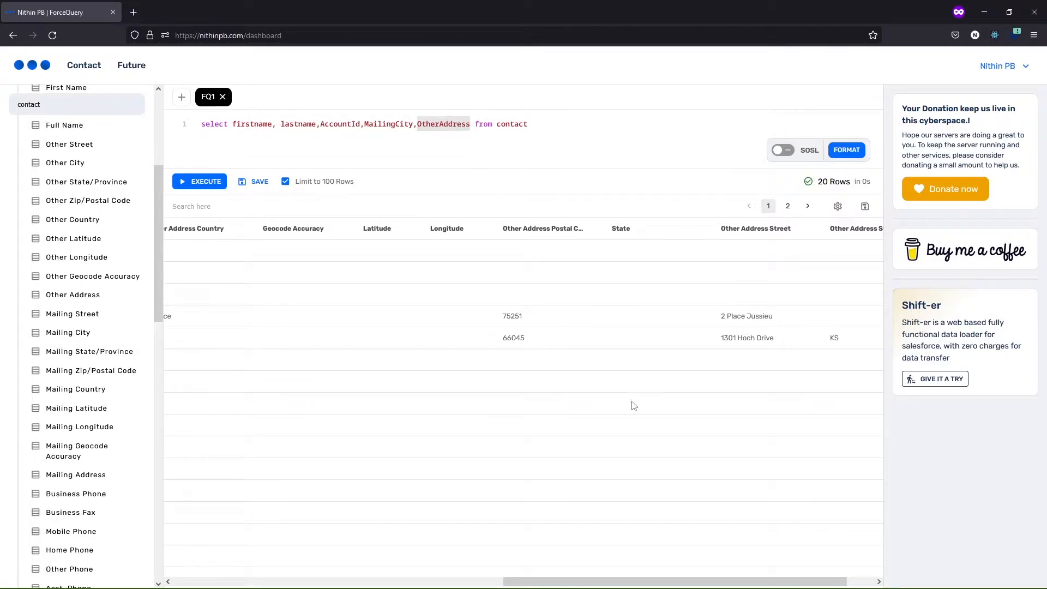
{"action": "left_click_drag", "start_coordinate": [669, 582], "coordinate": [304, 560]}
{"action": "left_click", "coordinate": [280, 125]}
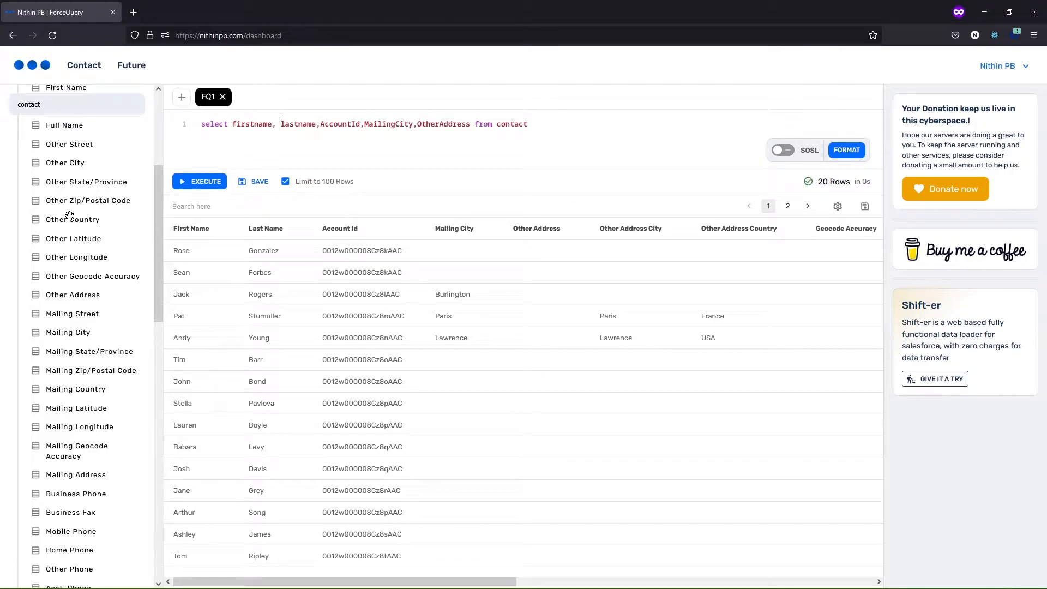
{"action": "scroll", "coordinate": [69, 215], "scroll_direction": "up", "scroll_amount": 4}
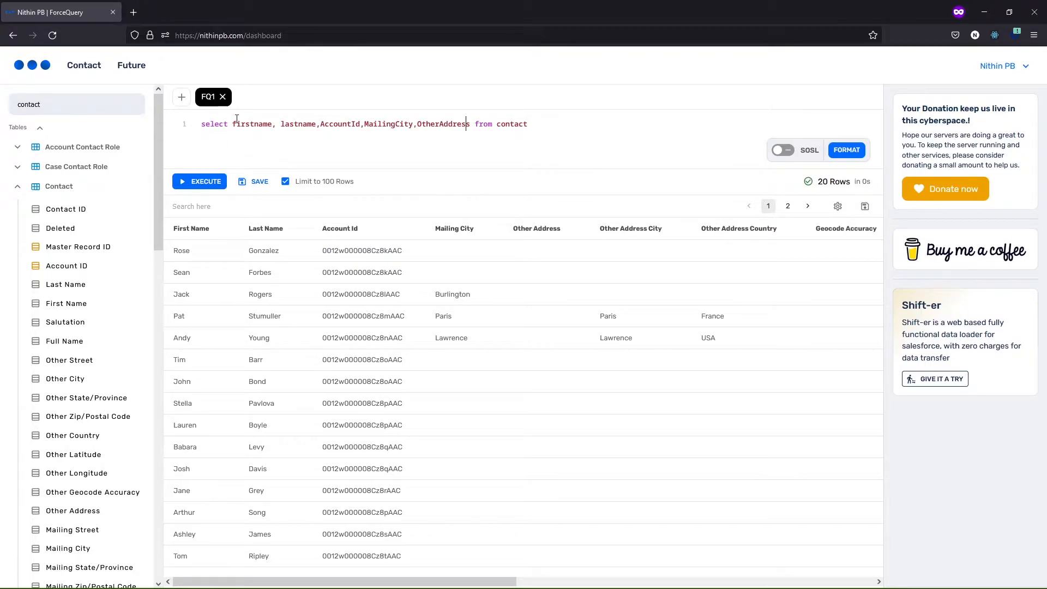
In new tab FQ2, insert and run a query selecting all Contact fields with LIMIT 500.
{"action": "left_click", "coordinate": [181, 97]}
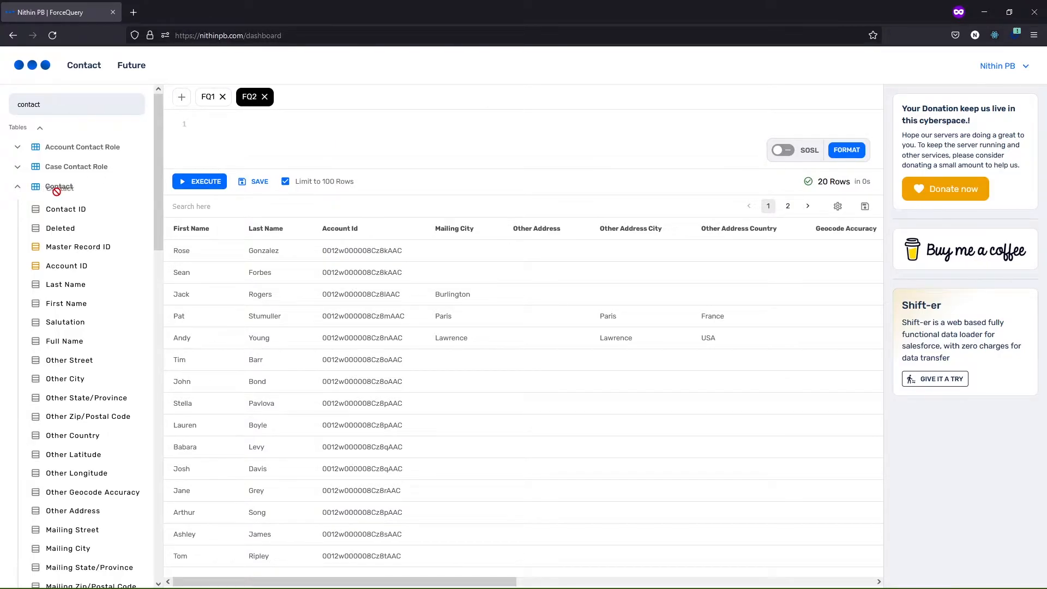
{"action": "left_click_drag", "start_coordinate": [54, 188], "coordinate": [232, 135]}
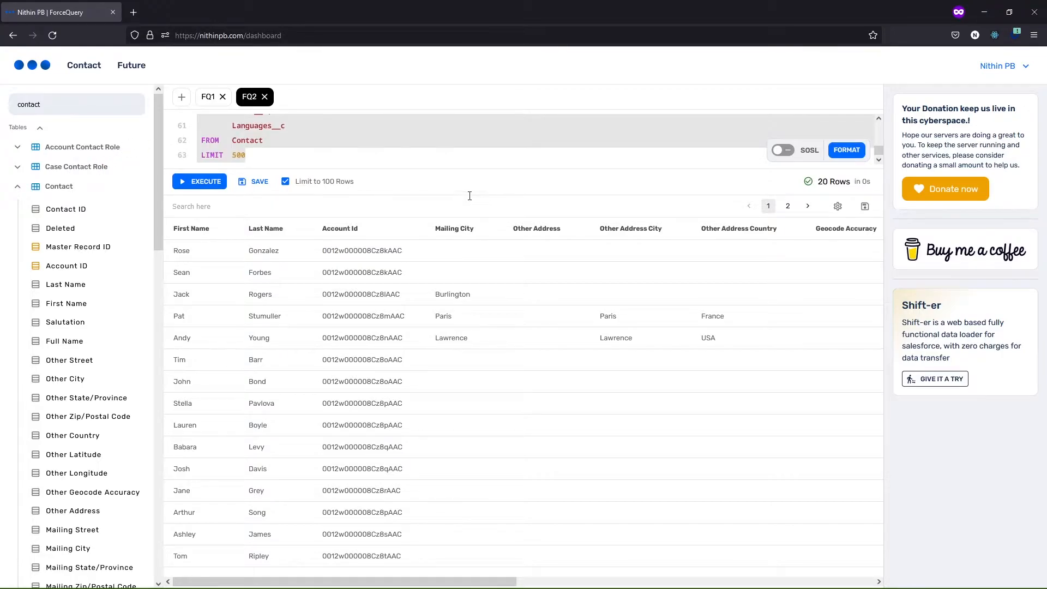
{"action": "left_click_drag", "start_coordinate": [467, 194], "coordinate": [439, 348]}
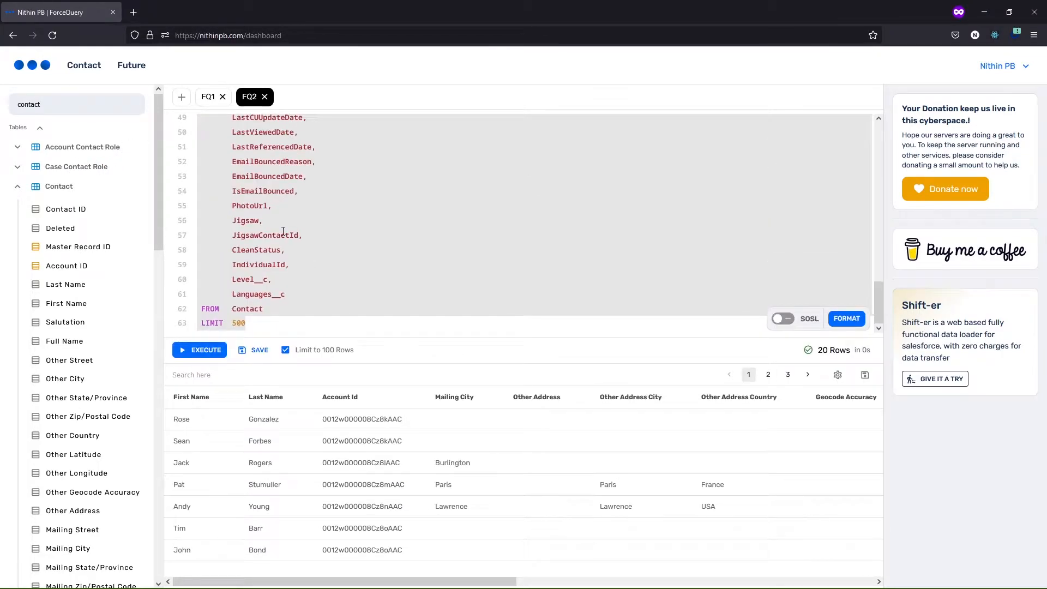
{"action": "scroll", "coordinate": [283, 230], "scroll_direction": "up", "scroll_amount": 15}
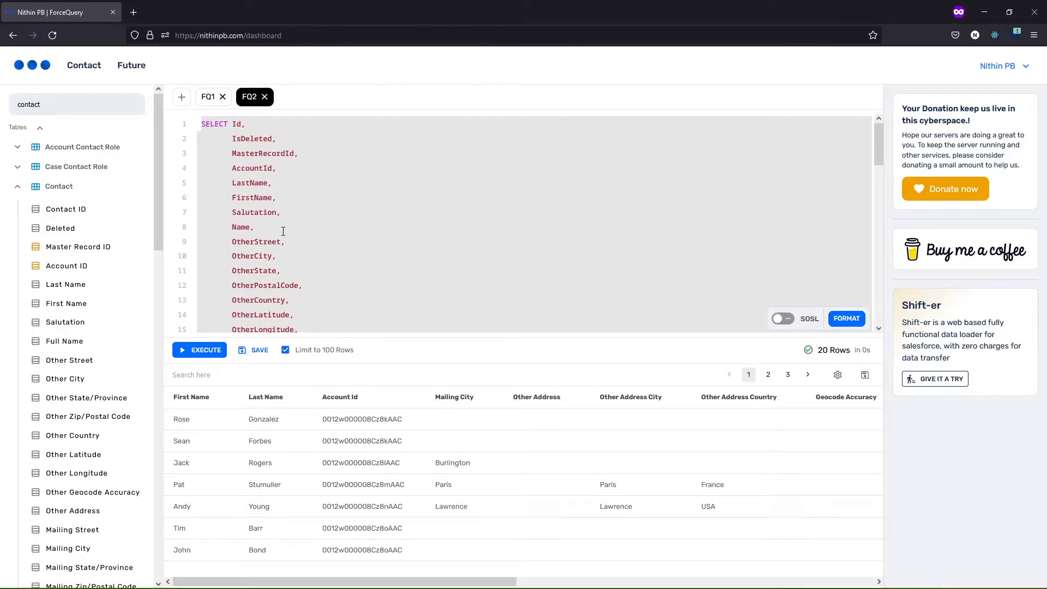
{"action": "scroll", "coordinate": [283, 231], "scroll_direction": "down", "scroll_amount": 15}
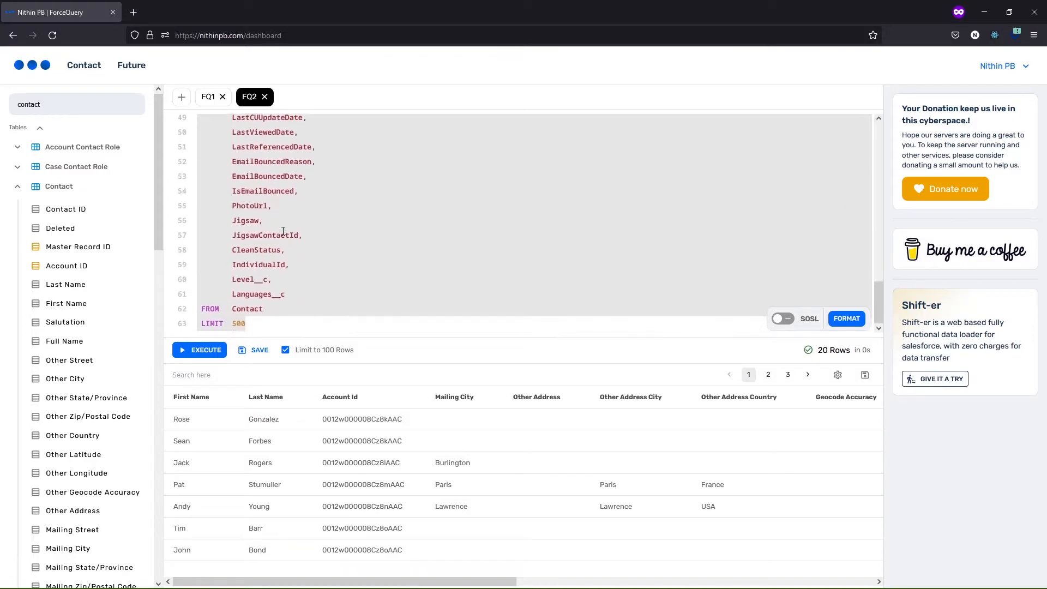
{"action": "left_click", "coordinate": [477, 285]}
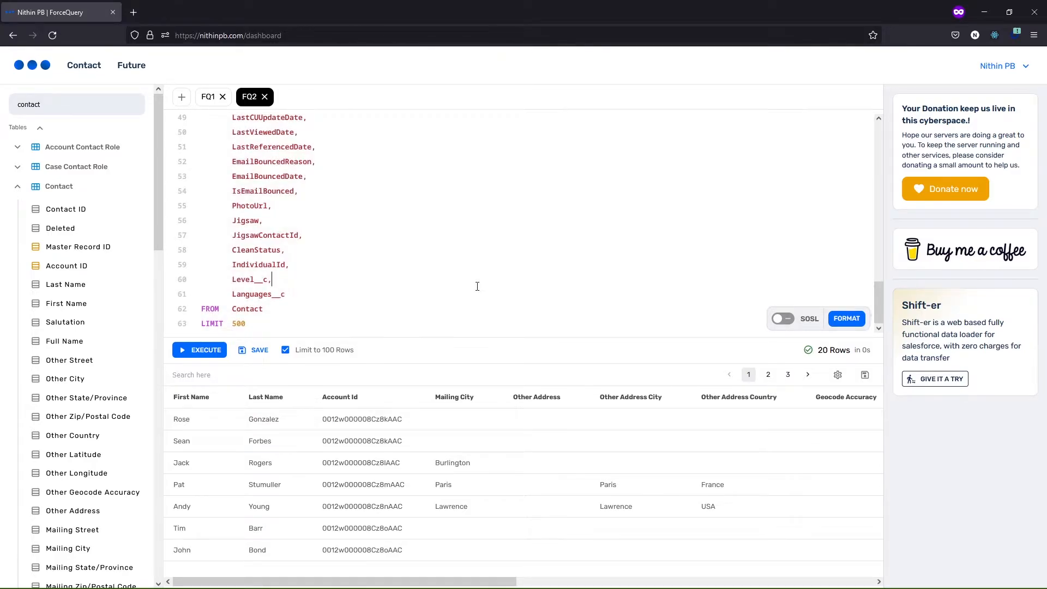
{"action": "left_click", "coordinate": [224, 351]}
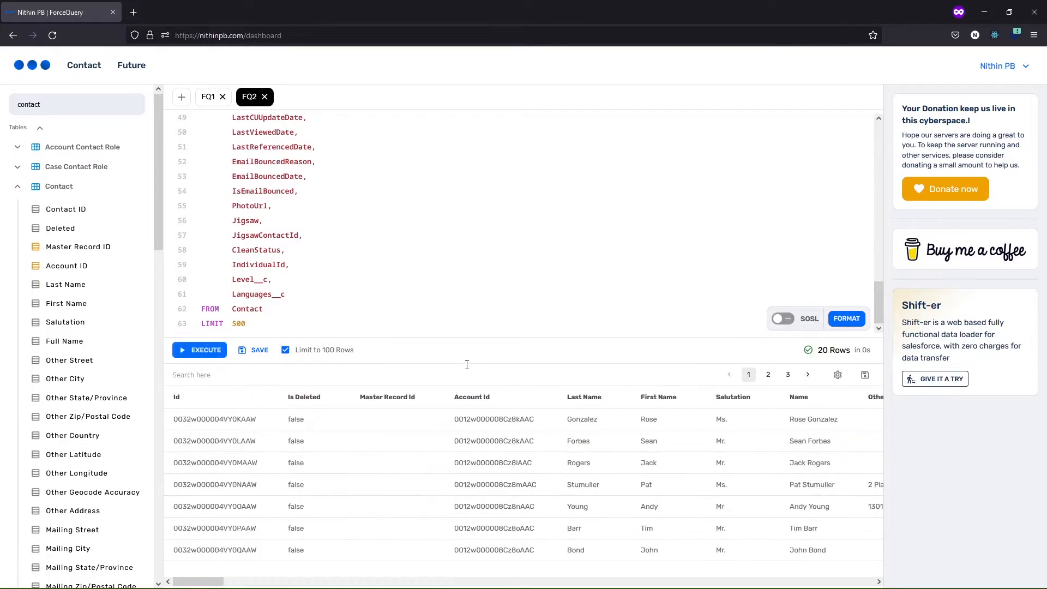
{"action": "left_click_drag", "start_coordinate": [466, 363], "coordinate": [481, 221]}
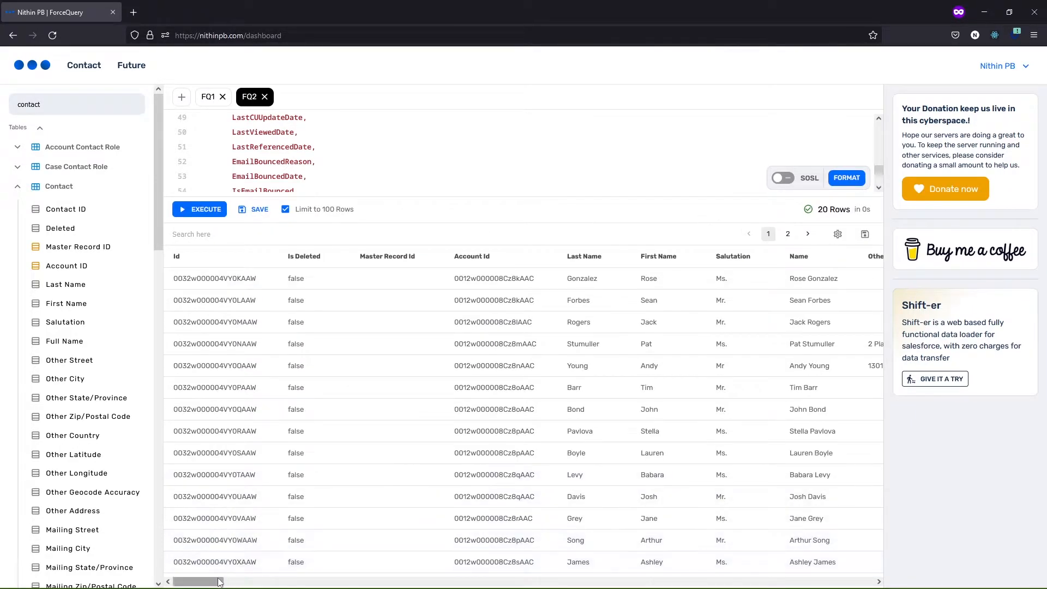
{"action": "left_click_drag", "start_coordinate": [206, 582], "coordinate": [179, 576]}
{"action": "left_click_drag", "start_coordinate": [460, 220], "coordinate": [461, 238]}
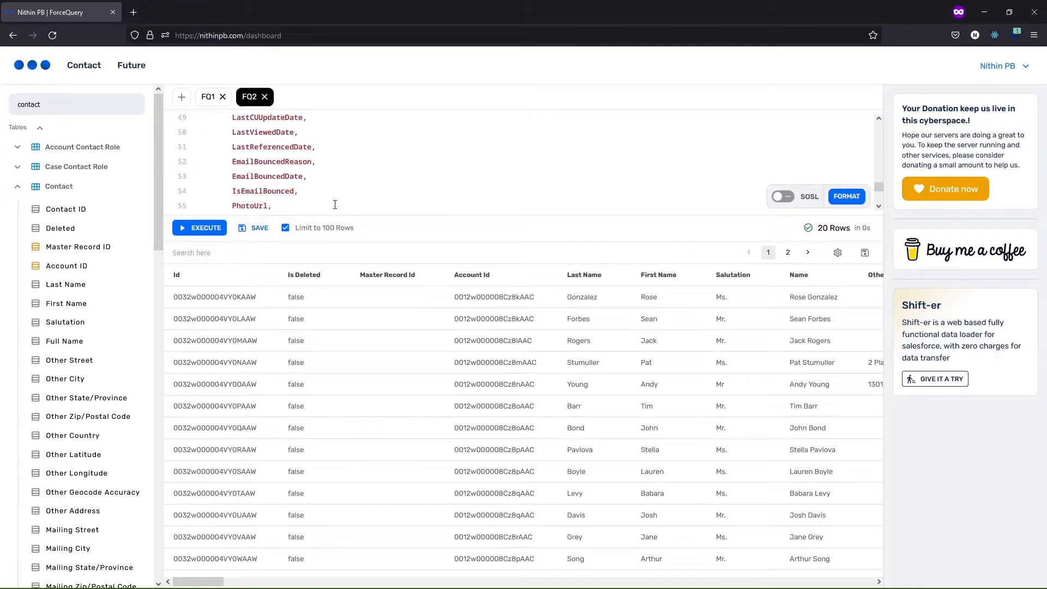
{"action": "scroll", "coordinate": [334, 204], "scroll_direction": "down", "scroll_amount": 3}
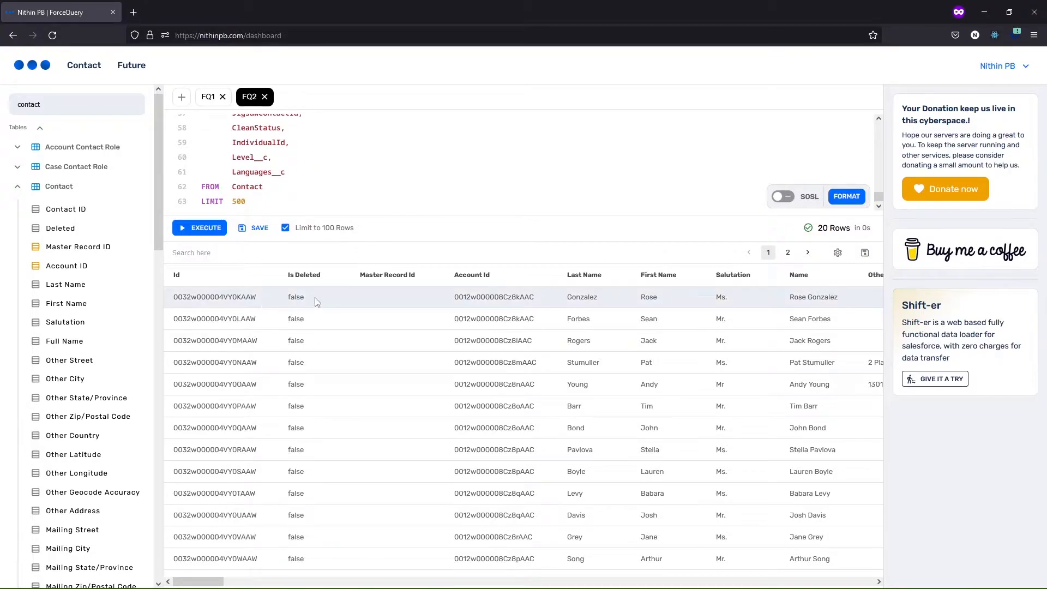
{"action": "mouse_move", "coordinate": [190, 583]}
{"action": "left_mouse_down"}
{"action": "mouse_move", "coordinate": [330, 582]}
{"action": "mouse_move", "coordinate": [191, 582]}
{"action": "left_mouse_up"}
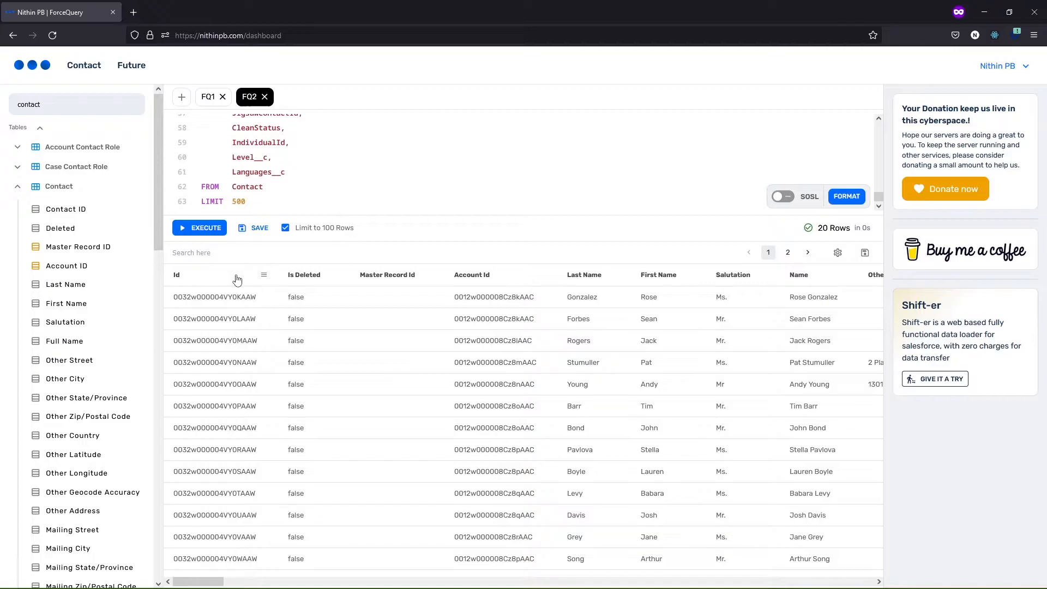
{"action": "left_click", "coordinate": [199, 254]}
{"action": "type", "text": "bond"}
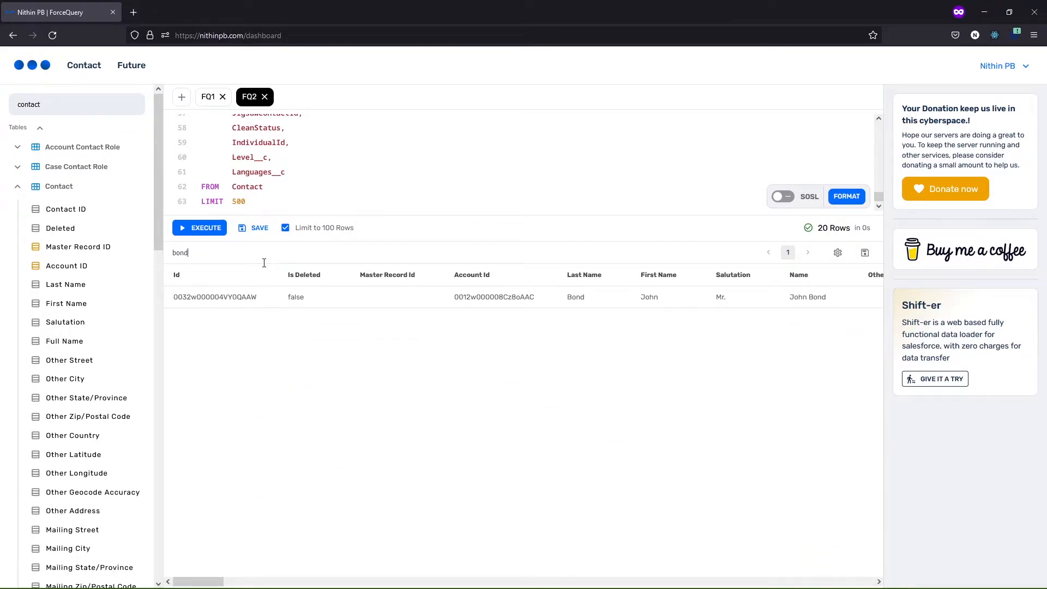
{"action": "left_click_drag", "start_coordinate": [193, 253], "coordinate": [166, 256]}
{"action": "left_click", "coordinate": [205, 253]}
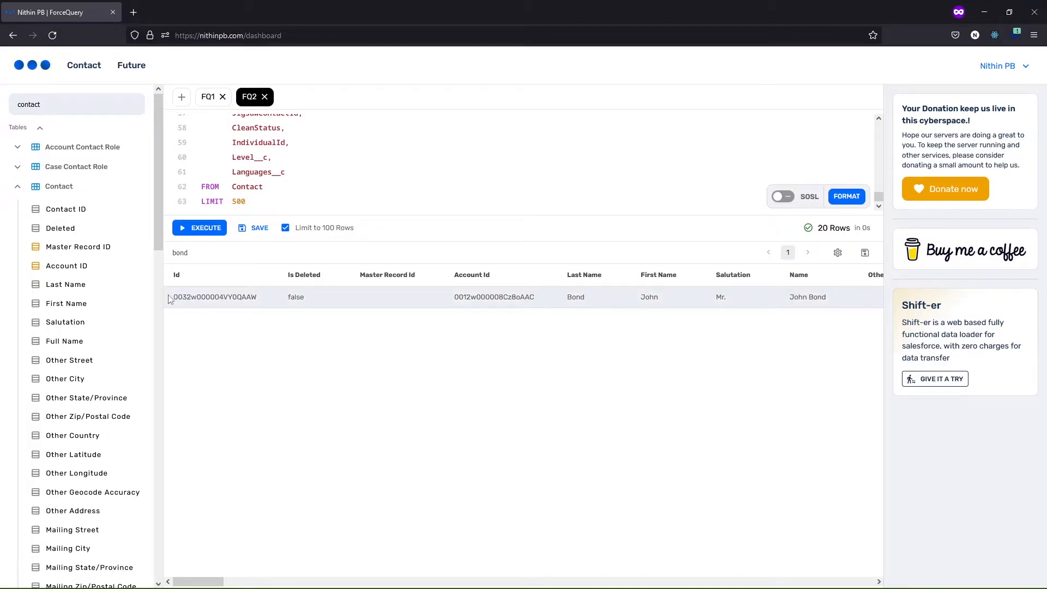
{"action": "left_click_drag", "start_coordinate": [204, 253], "coordinate": [164, 253]}
{"action": "left_click_drag", "start_coordinate": [209, 253], "coordinate": [165, 256]}
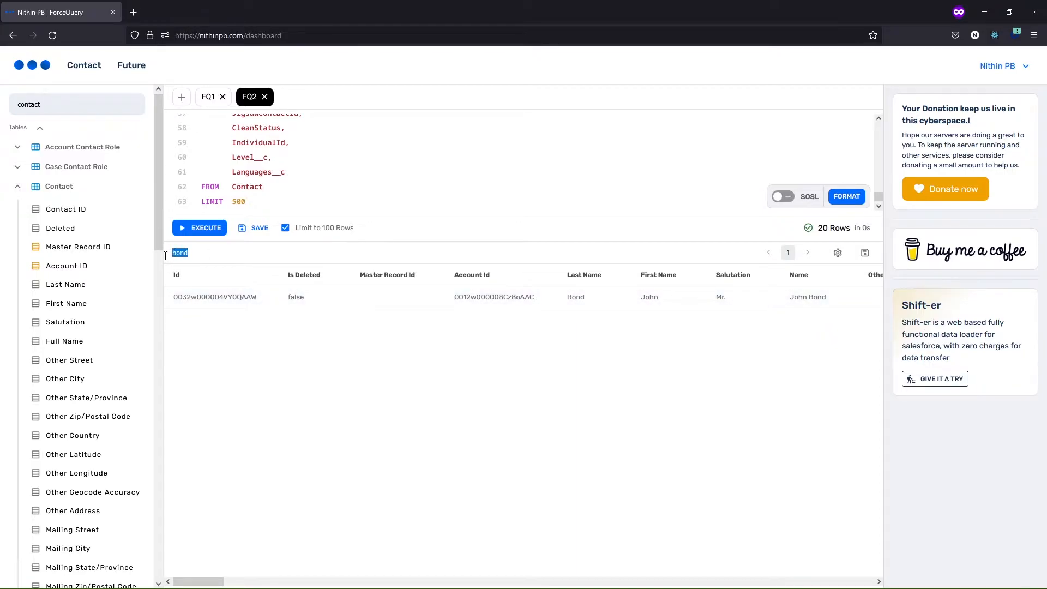
{"action": "left_click_drag", "start_coordinate": [316, 303], "coordinate": [180, 252]}
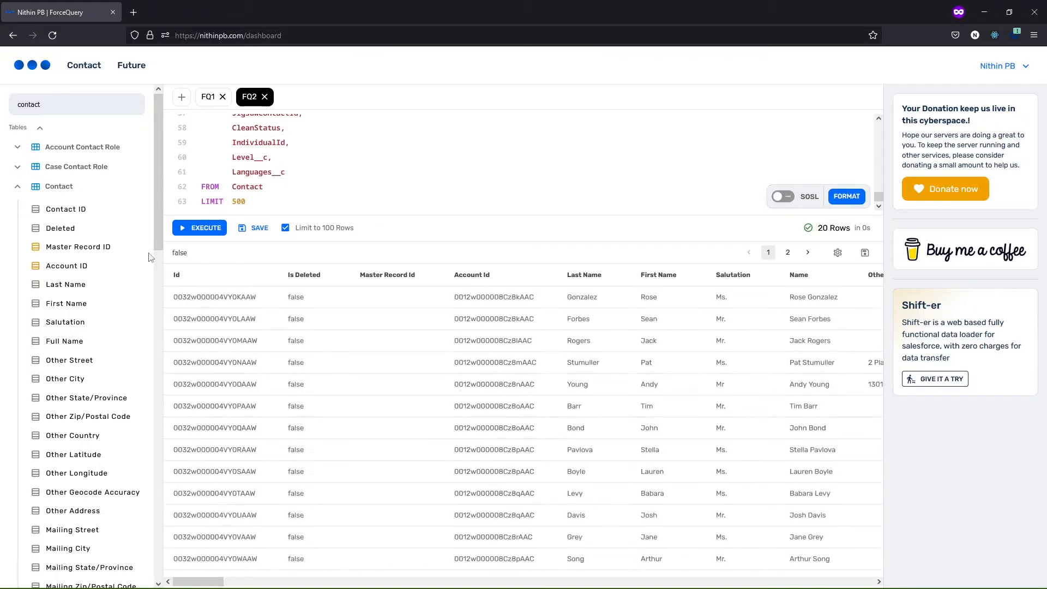
{"action": "left_click_drag", "start_coordinate": [266, 301], "coordinate": [172, 255]}
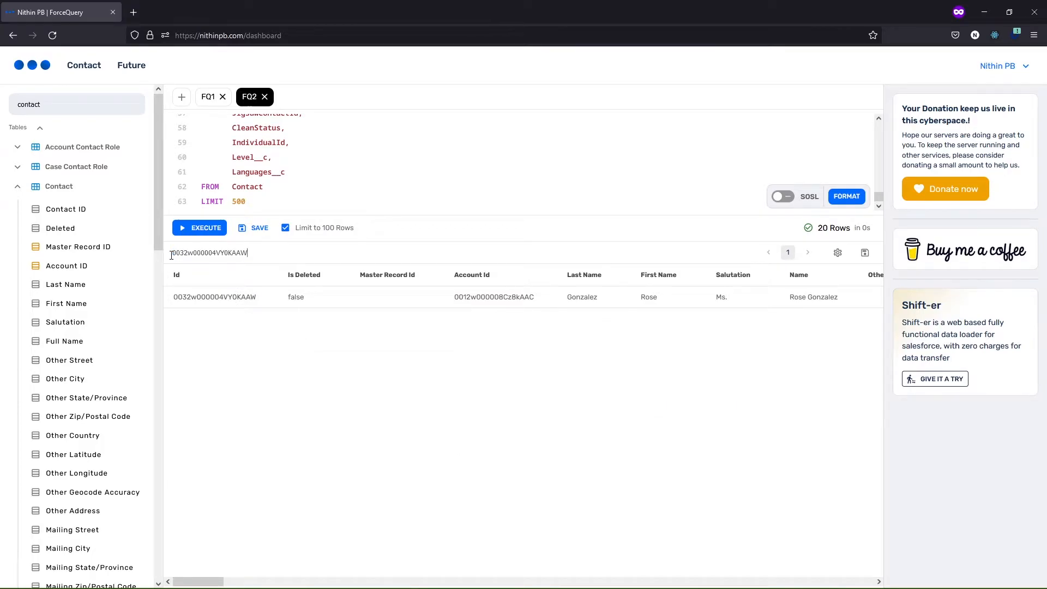
{"action": "double_click", "coordinate": [171, 255]}
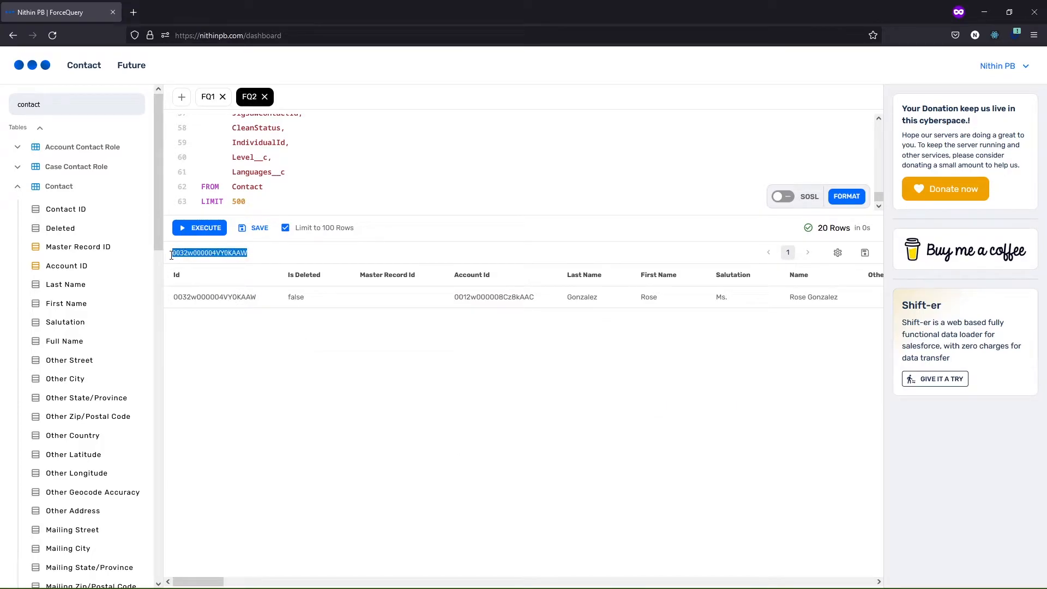
{"action": "key", "text": "BackSpace"}
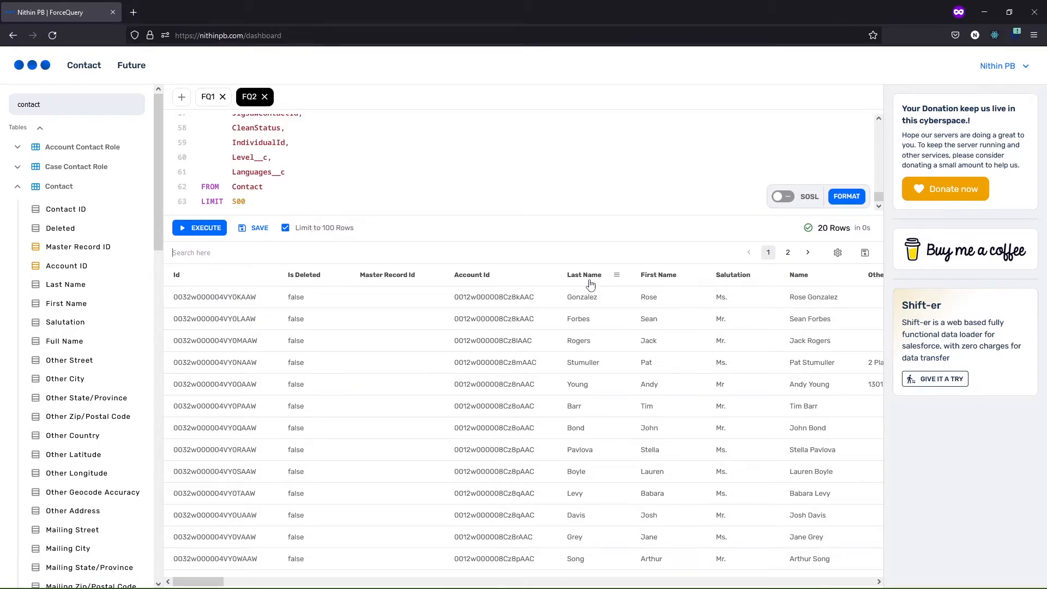
Filter the Last Name column to contain 'Young'.
{"action": "left_click", "coordinate": [617, 277]}
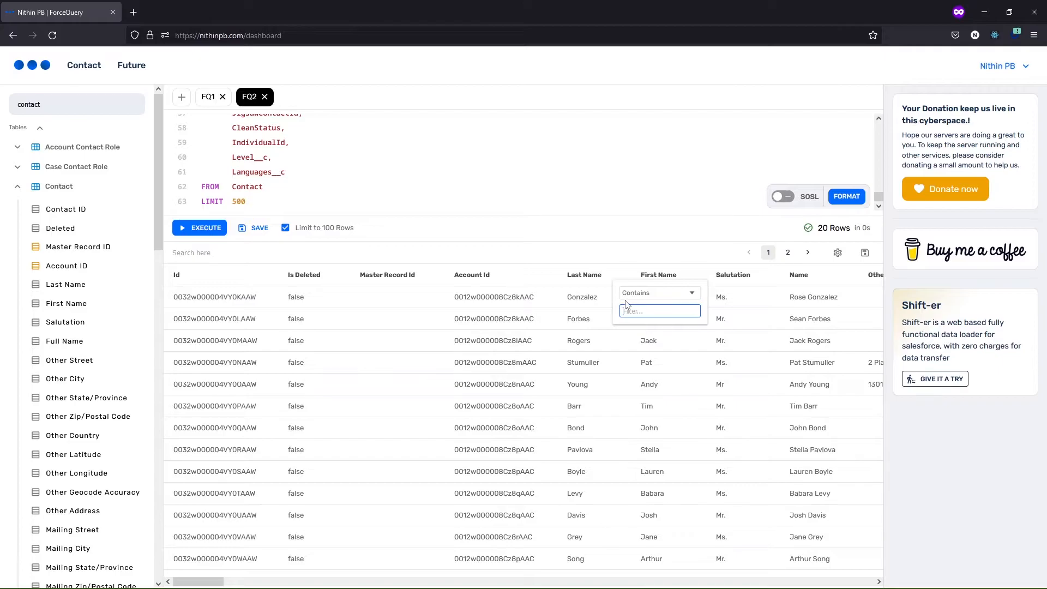
{"action": "left_click", "coordinate": [640, 295]}
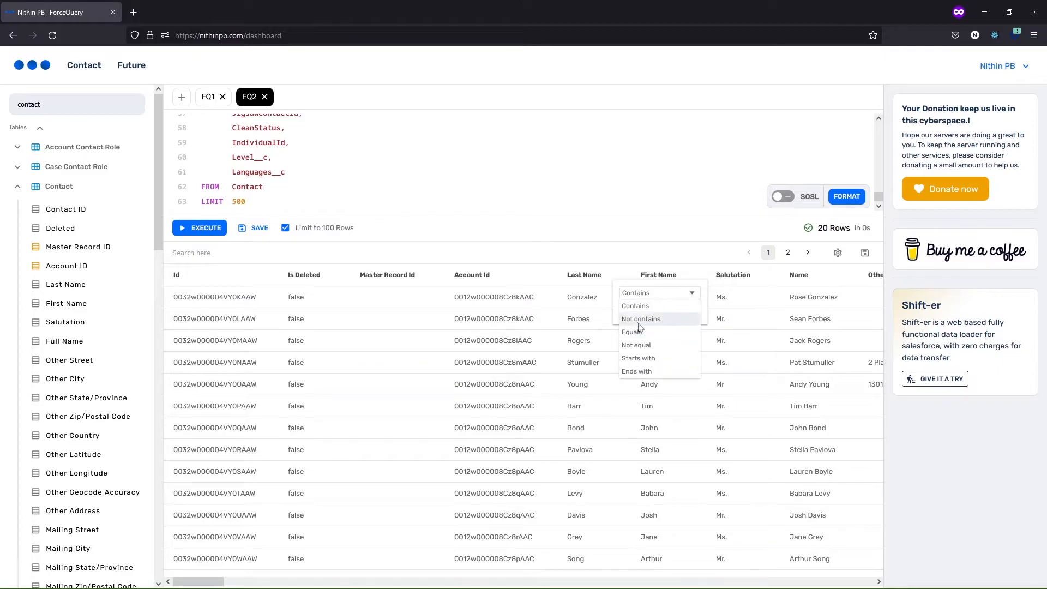
{"action": "left_click", "coordinate": [636, 308]}
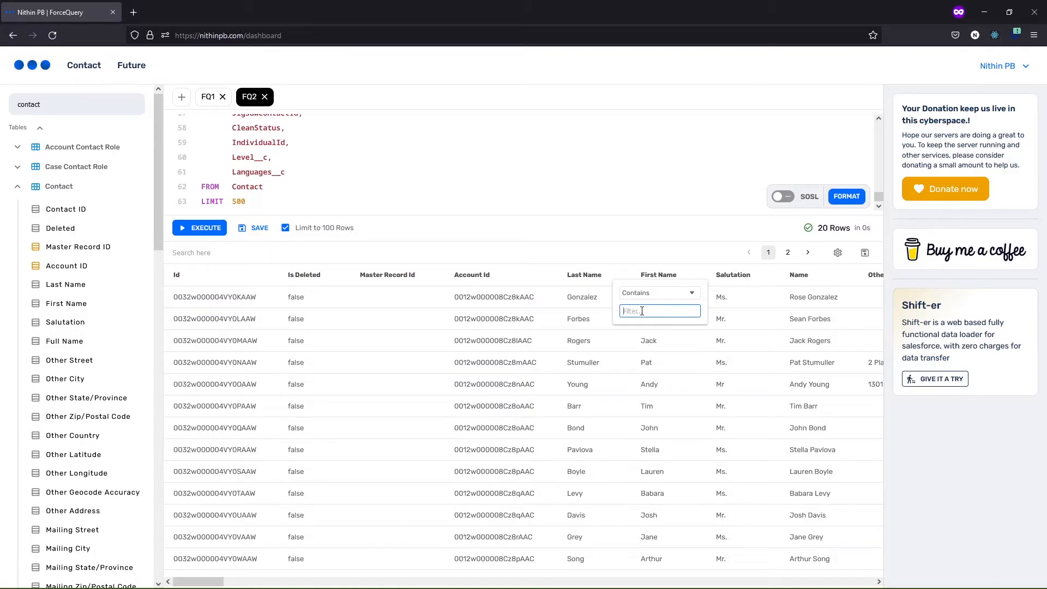
{"action": "type", "text": "Young"}
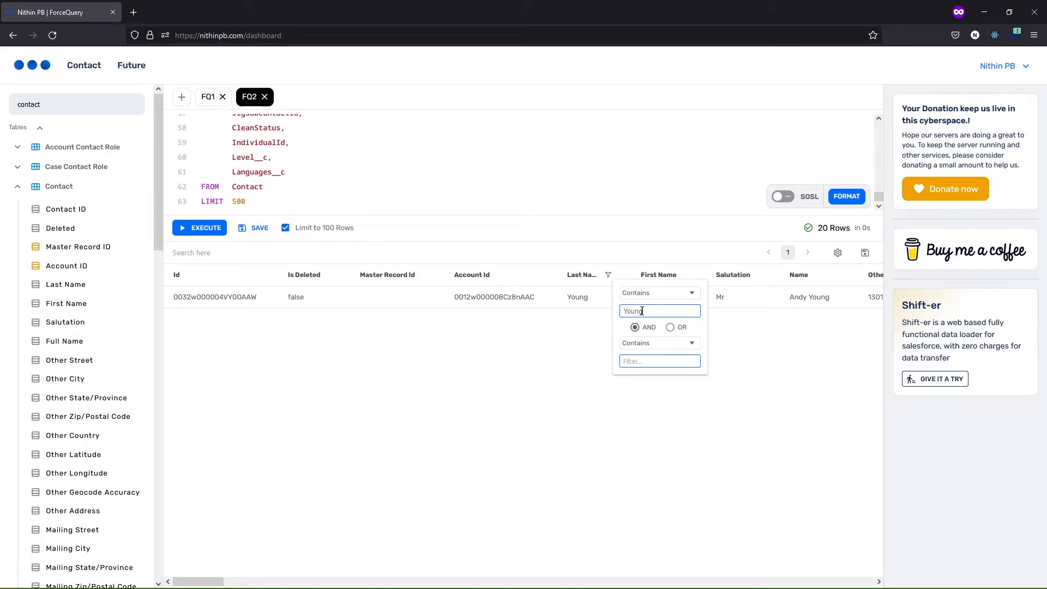
{"action": "left_click", "coordinate": [554, 328]}
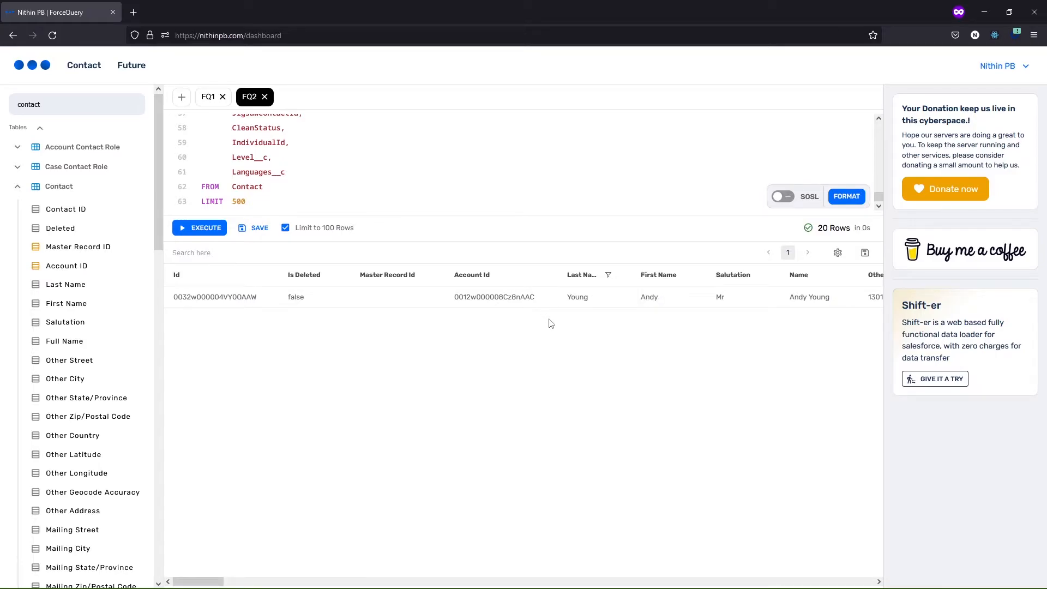
Clear the Last Name filter value so all 20 rows return.
{"action": "left_click", "coordinate": [609, 276]}
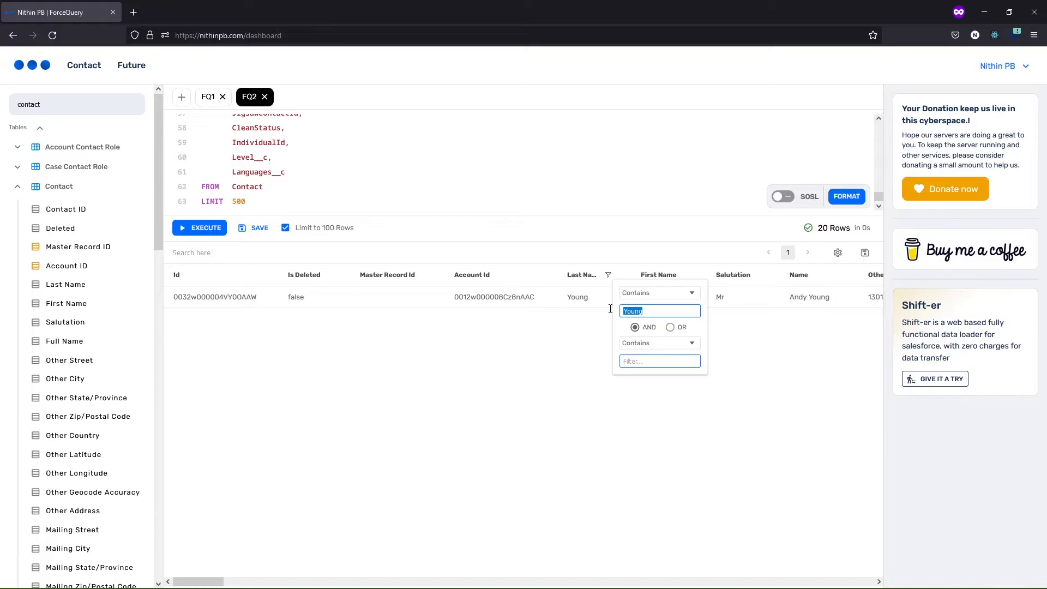
{"action": "key", "text": "BackSpace"}
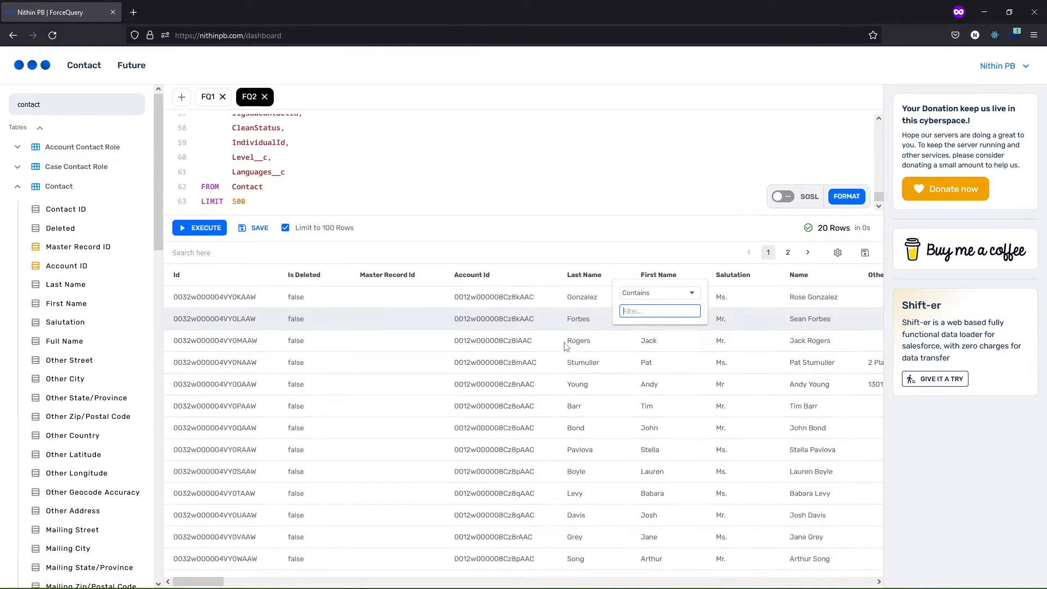
{"action": "left_click", "coordinate": [568, 202]}
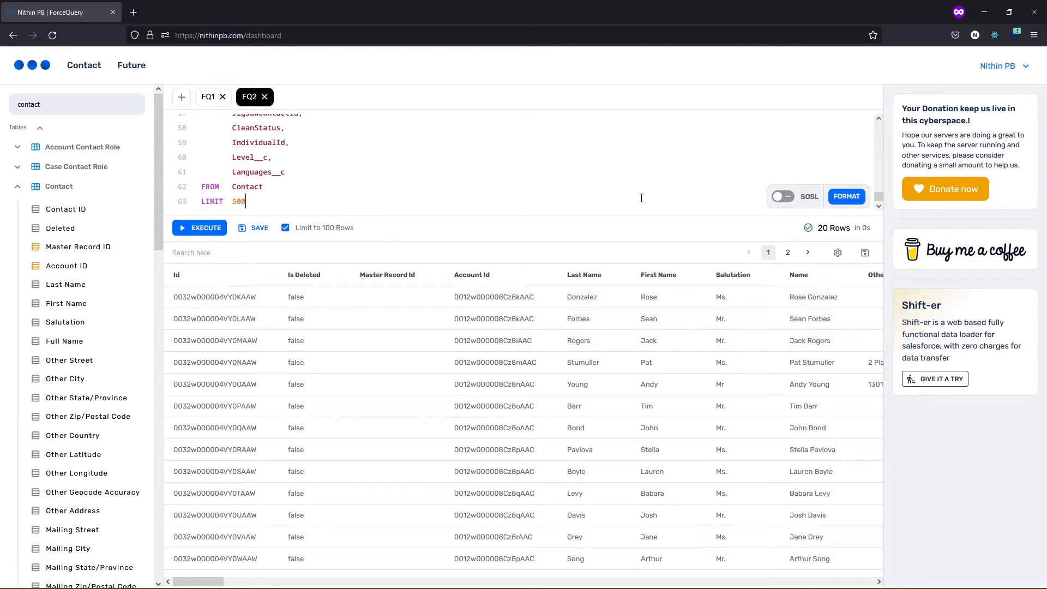
Cycle the Last Name sort through ascending, descending and unsorted, ending in original order.
{"action": "left_click", "coordinate": [584, 275]}
{"action": "left_click", "coordinate": [584, 278]}
{"action": "left_click", "coordinate": [593, 279]}
{"action": "left_click", "coordinate": [593, 280]}
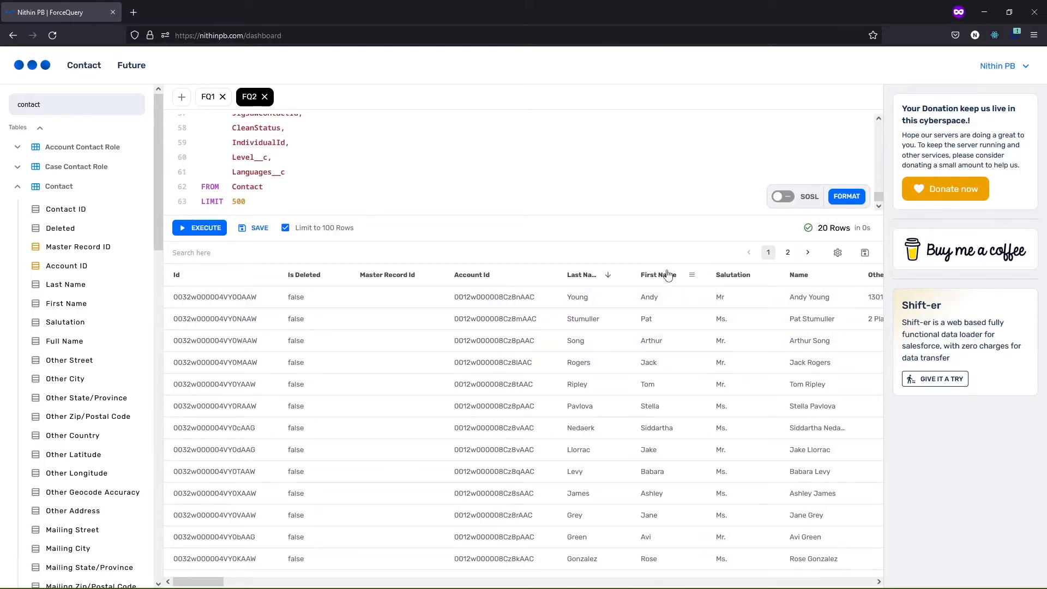
{"action": "left_click", "coordinate": [659, 276]}
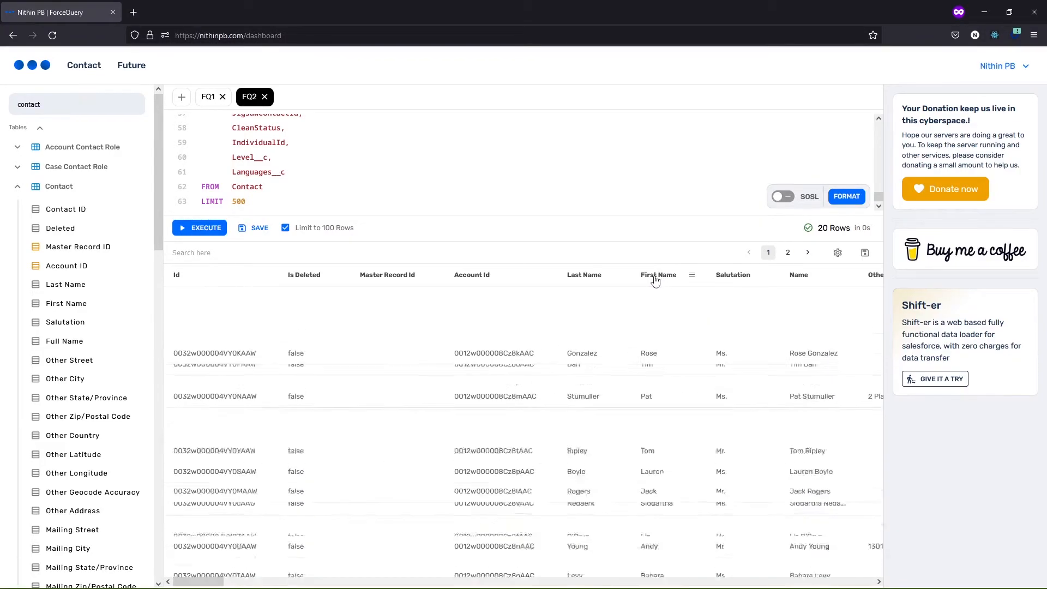
{"action": "left_click_drag", "start_coordinate": [205, 581], "coordinate": [179, 580]}
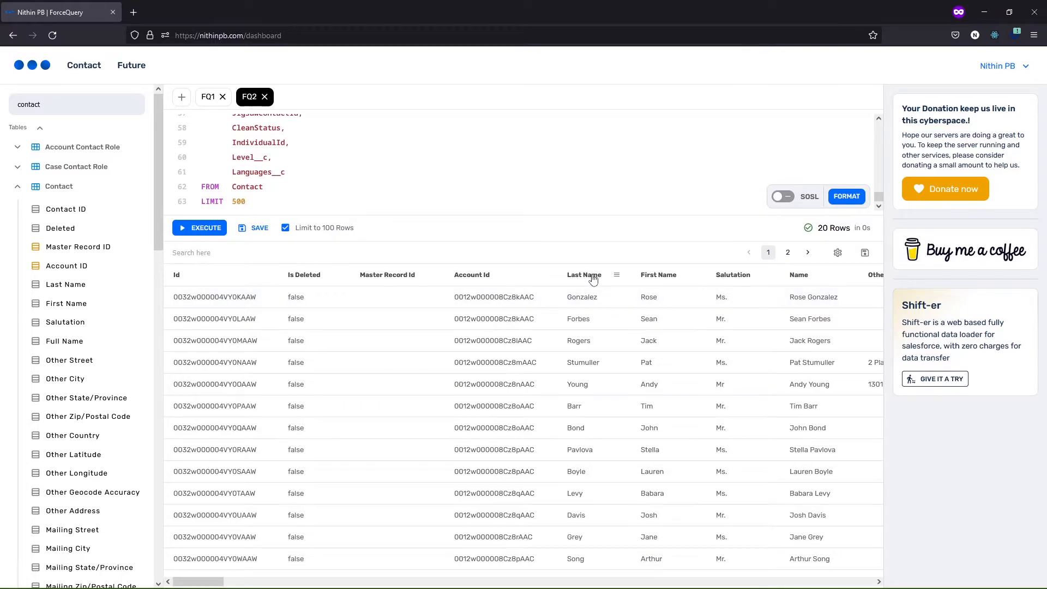
Move First Name and Last Name to the first two columns and remove Is Deleted.
{"action": "left_click_drag", "start_coordinate": [662, 275], "coordinate": [217, 295]}
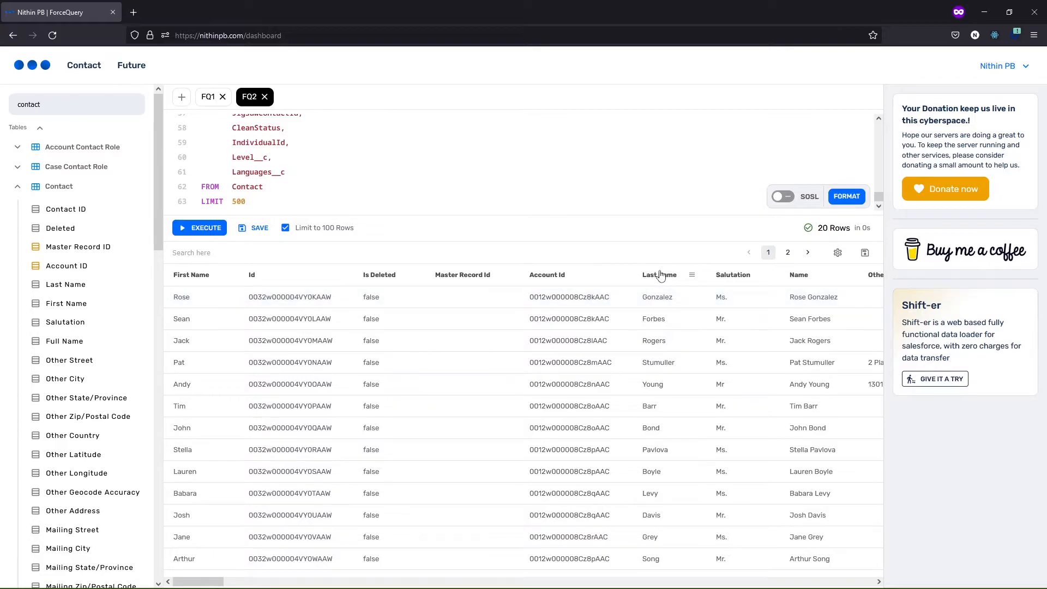
{"action": "left_click_drag", "start_coordinate": [660, 275], "coordinate": [319, 278]}
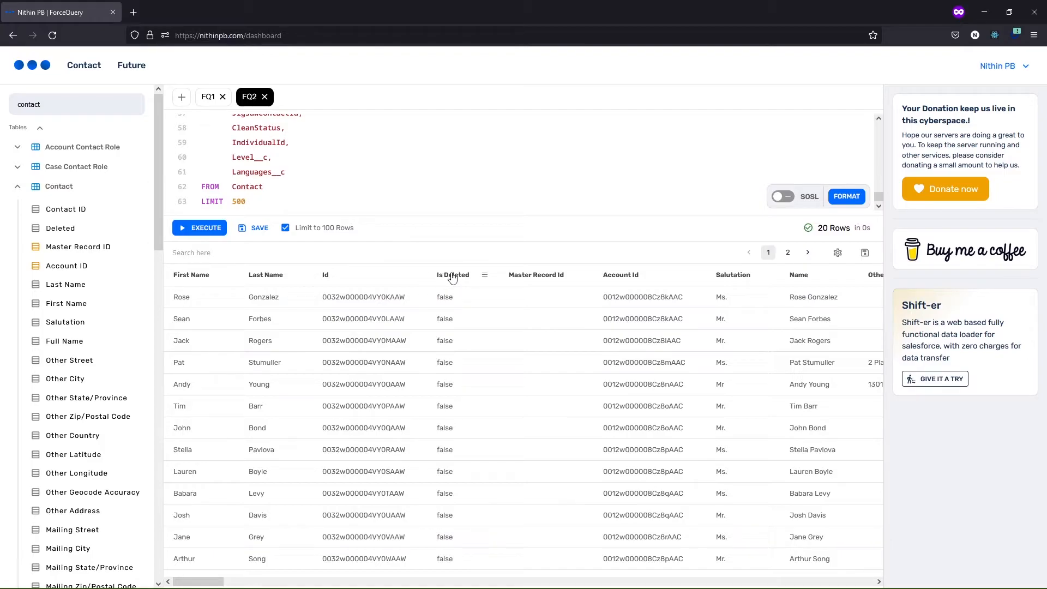
{"action": "left_click_drag", "start_coordinate": [452, 276], "coordinate": [500, 144]}
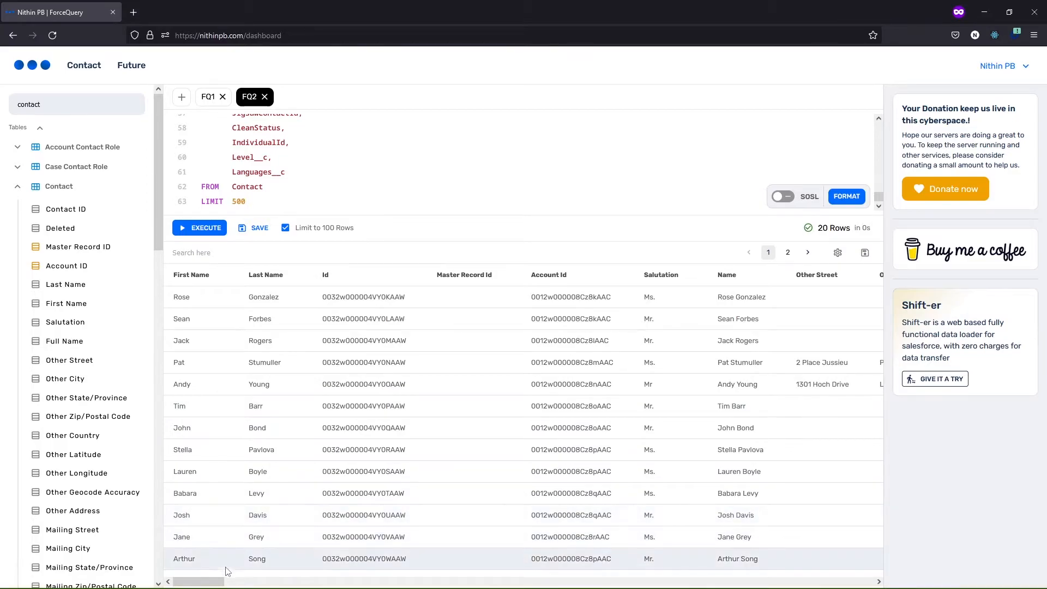
{"action": "mouse_move", "coordinate": [210, 581]}
{"action": "left_mouse_down"}
{"action": "mouse_move", "coordinate": [273, 581]}
{"action": "mouse_move", "coordinate": [189, 583]}
{"action": "left_mouse_up"}
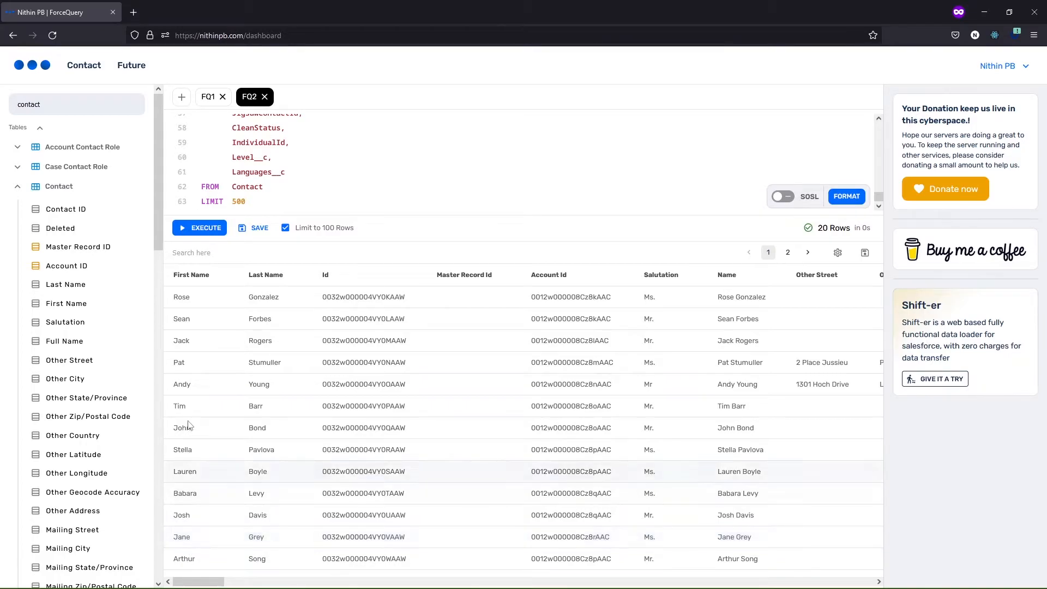
Export the Contact results to export.csv and close the Firefox download prompt.
{"action": "left_click", "coordinate": [198, 251]}
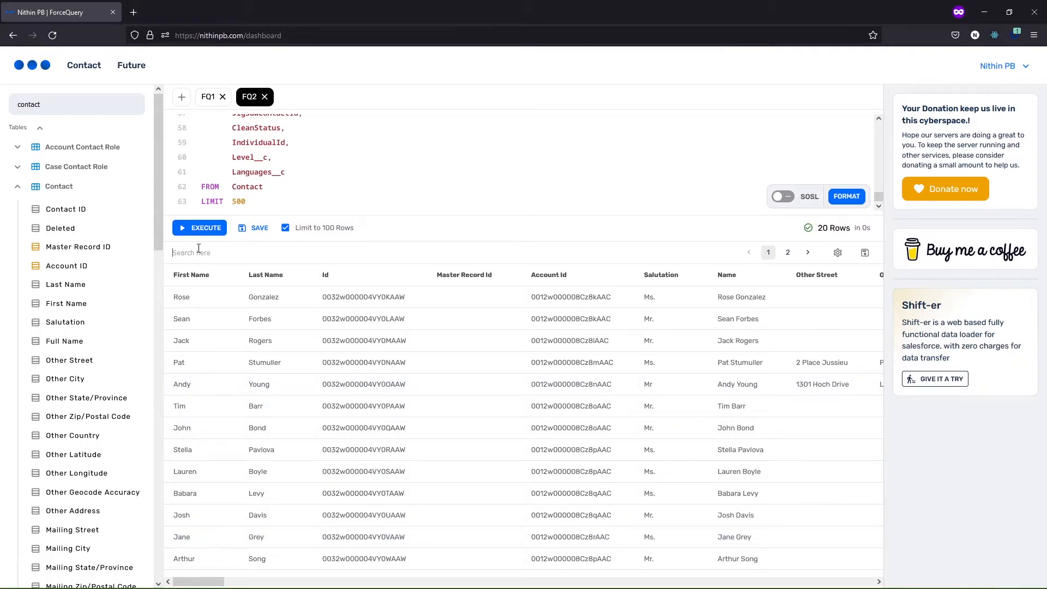
{"action": "left_click", "coordinate": [865, 252]}
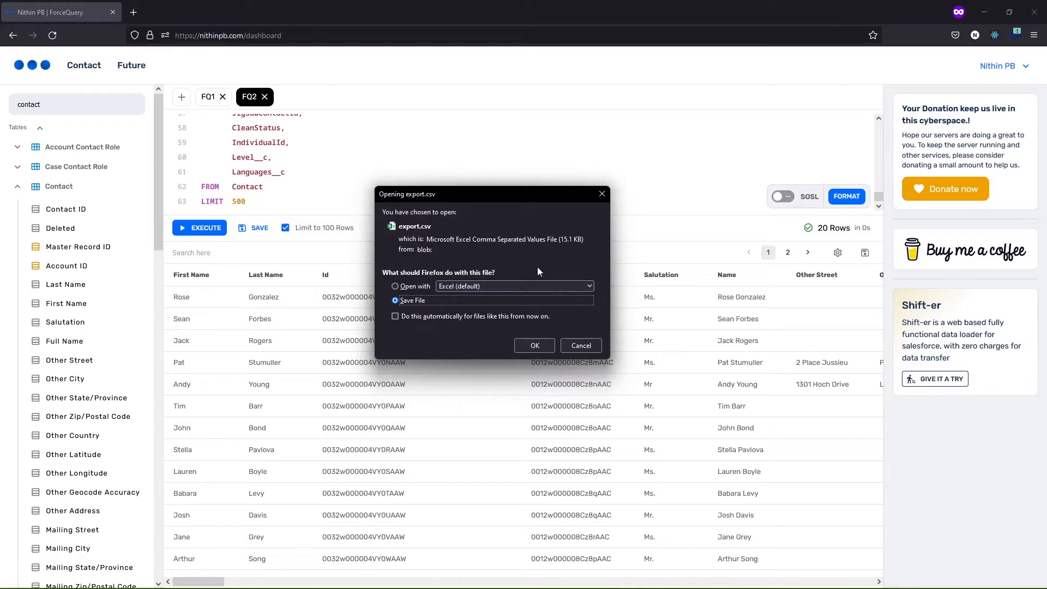
{"action": "left_click_drag", "start_coordinate": [558, 195], "coordinate": [588, 192]}
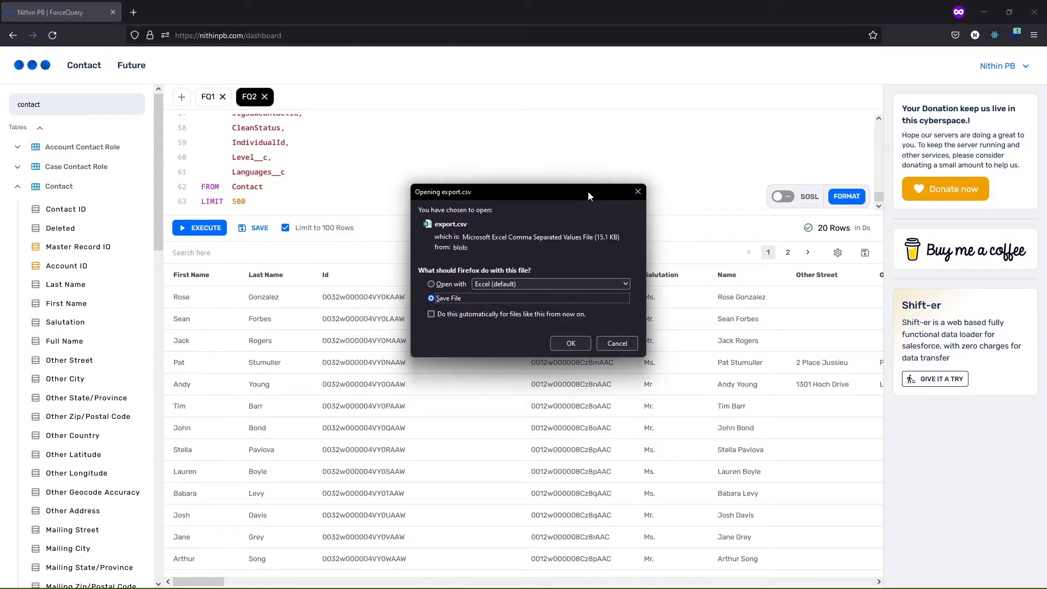
{"action": "left_click", "coordinate": [638, 192]}
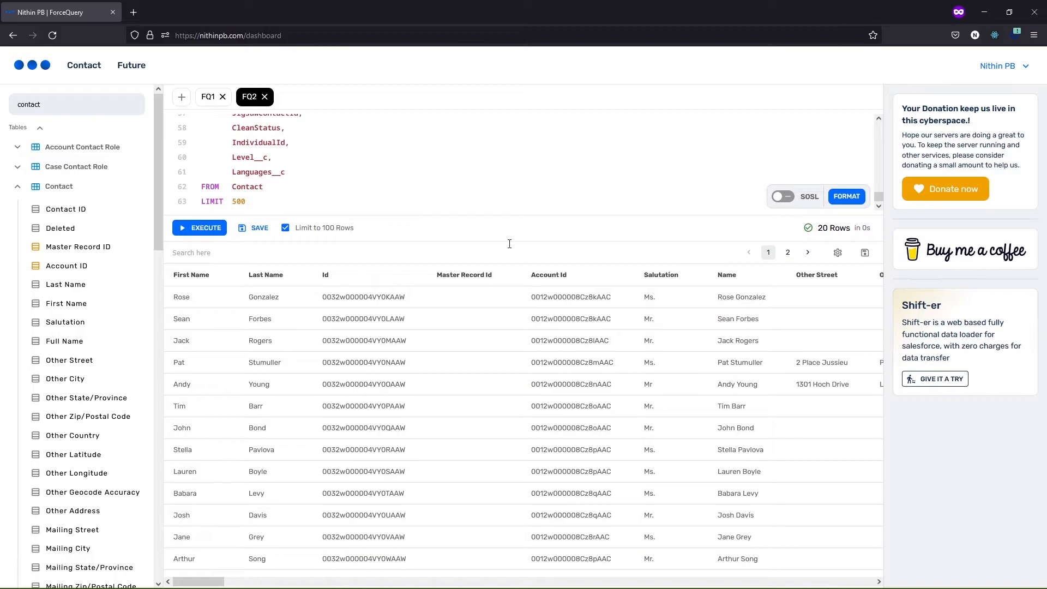
Enlarge the query editor and add a blank FQ3 tab beside FQ1 and FQ2.
{"action": "left_click_drag", "start_coordinate": [505, 239], "coordinate": [498, 300]}
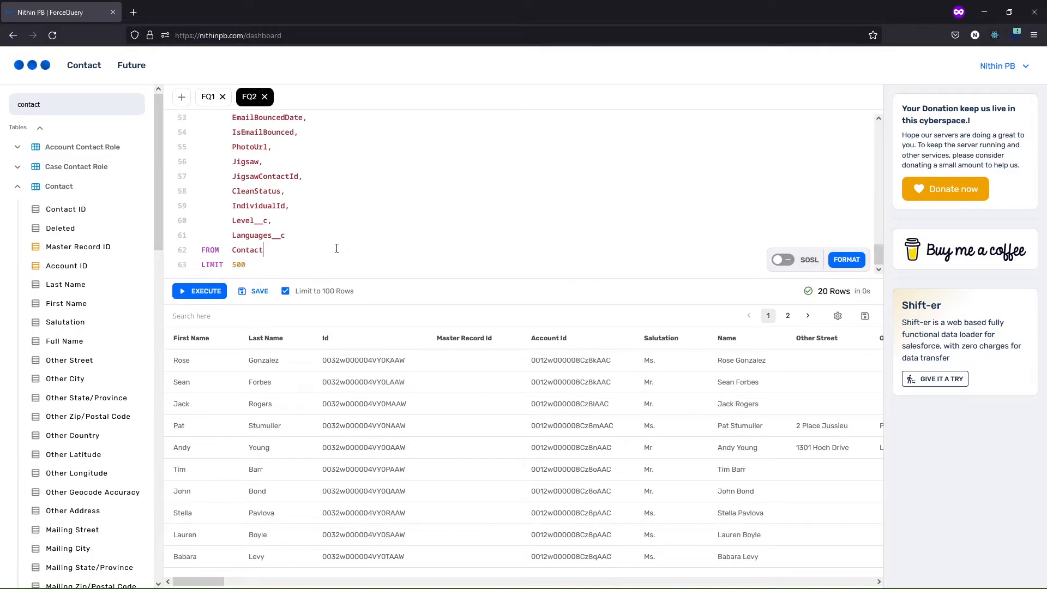
{"action": "scroll", "coordinate": [336, 248], "scroll_direction": "up", "scroll_amount": 2}
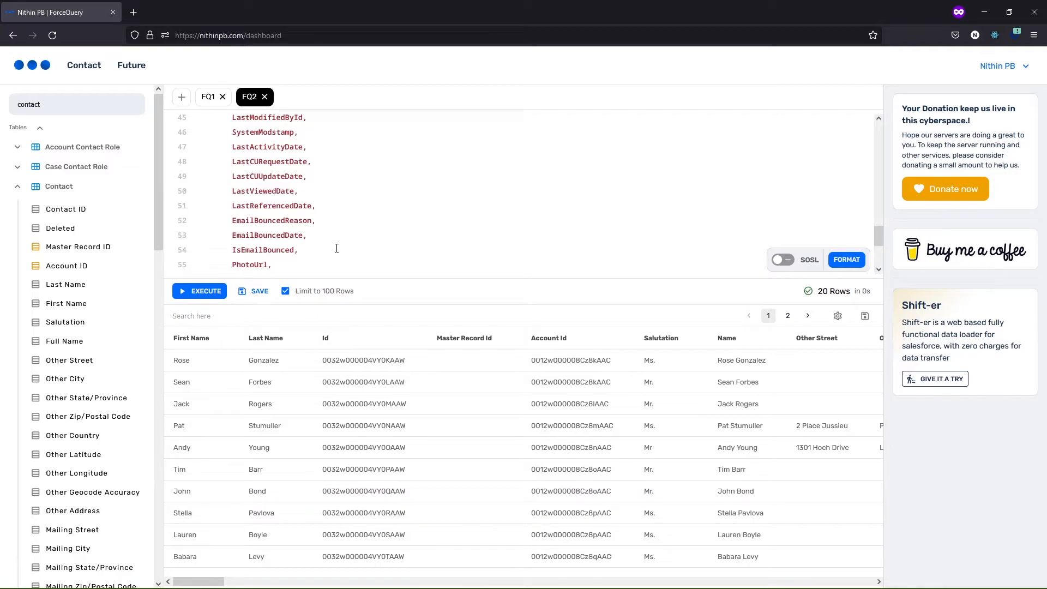
{"action": "scroll", "coordinate": [337, 248], "scroll_direction": "up", "scroll_amount": 6}
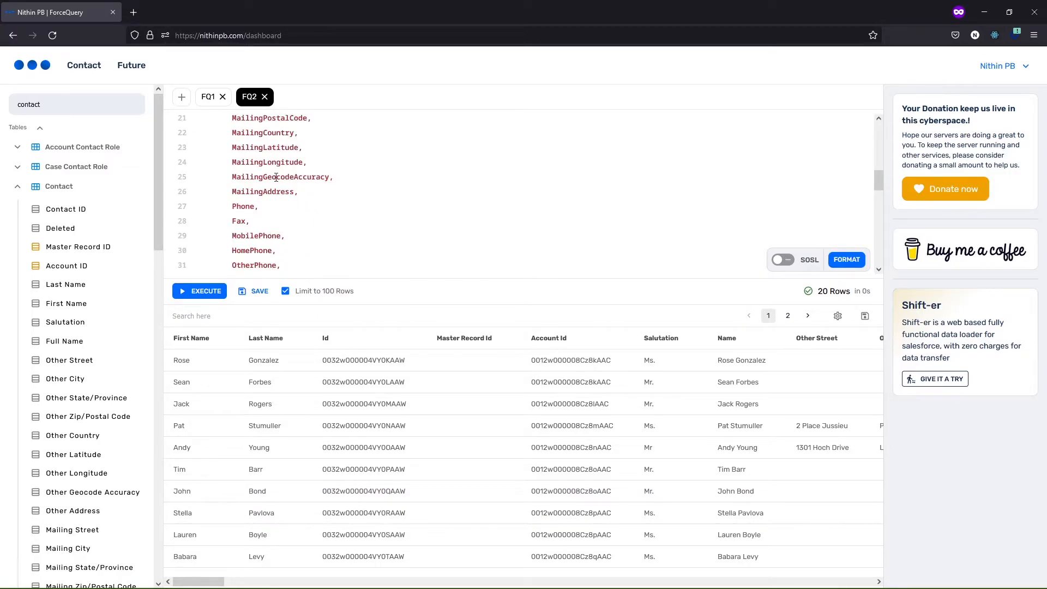
{"action": "scroll", "coordinate": [331, 217], "scroll_direction": "up", "scroll_amount": 4}
{"action": "scroll", "coordinate": [327, 196], "scroll_direction": "up", "scroll_amount": 2}
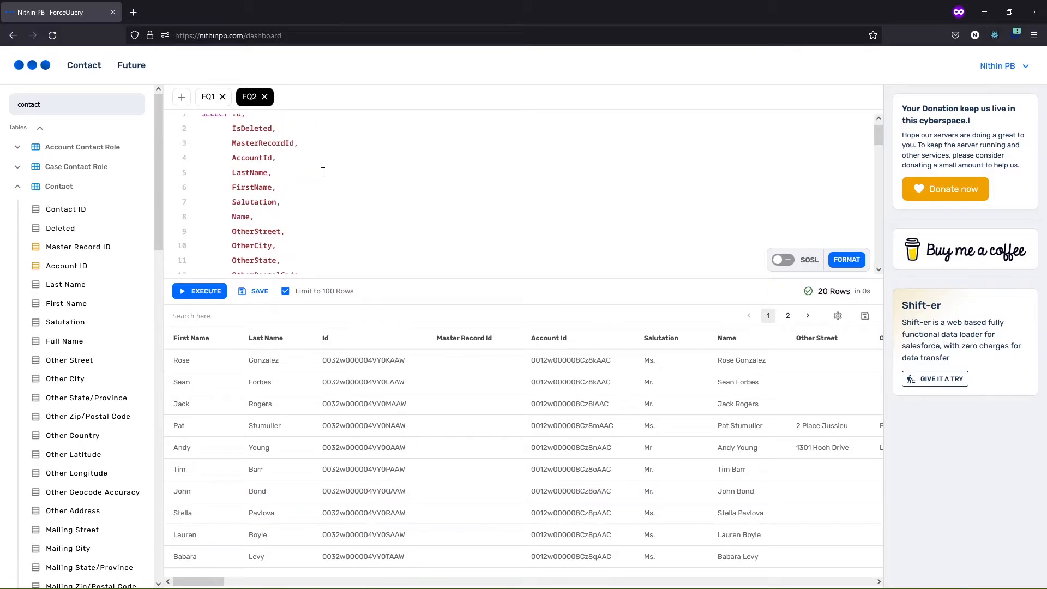
{"action": "left_click", "coordinate": [181, 97]}
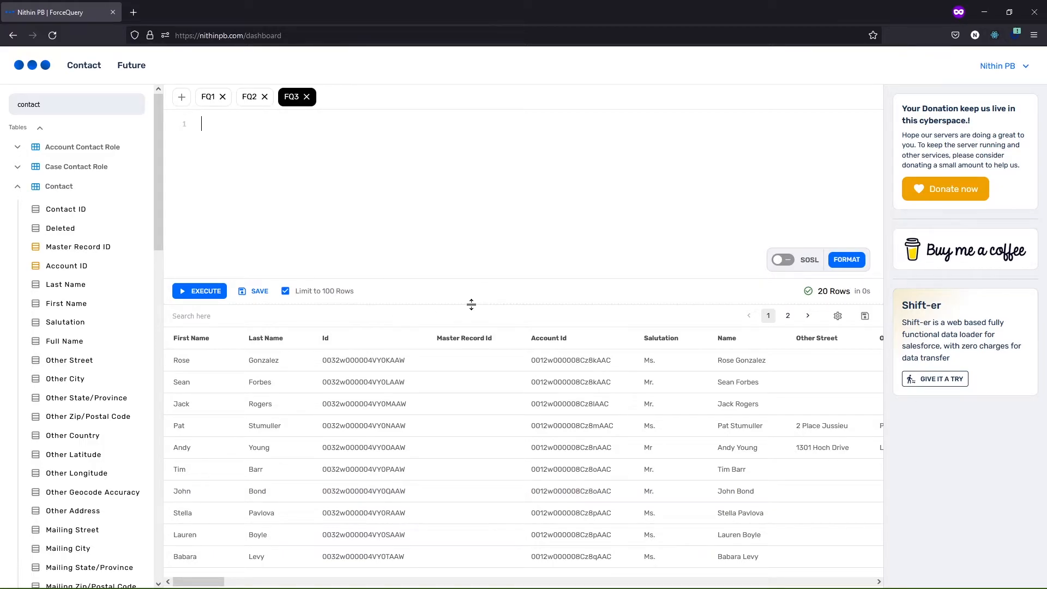
{"action": "left_click_drag", "start_coordinate": [470, 303], "coordinate": [470, 441]}
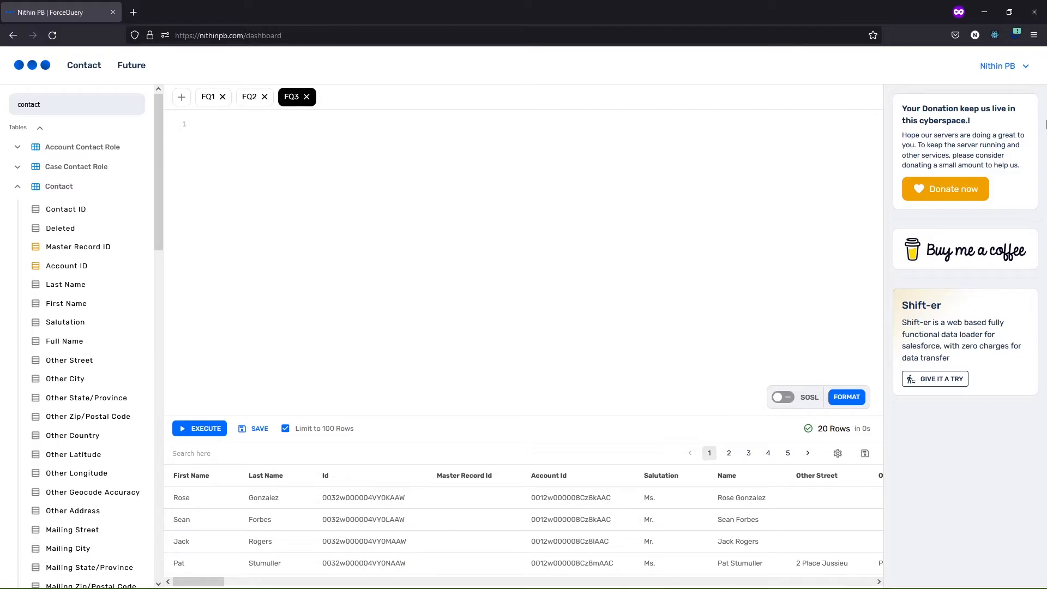
Enter a SOSL find query for a user's name in the FQ3 editor.
{"action": "type", "text": "find "}
{"action": "type", "text": "{}"}
{"action": "type", "text": "ithin"}
{"action": "left_click_drag", "start_coordinate": [289, 139], "coordinate": [67, 124]}
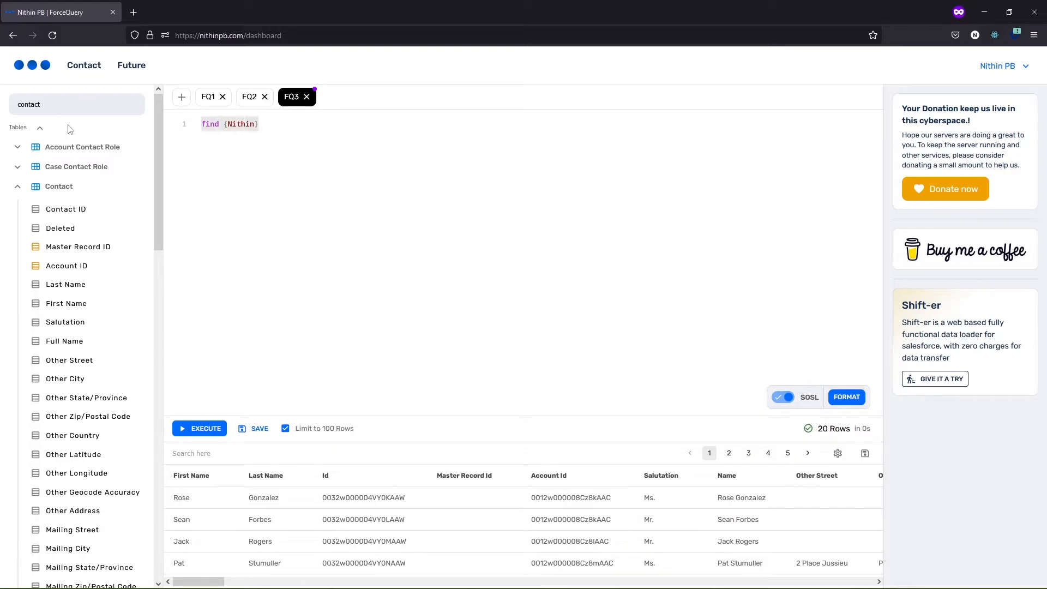
{"action": "left_click", "coordinate": [271, 127]}
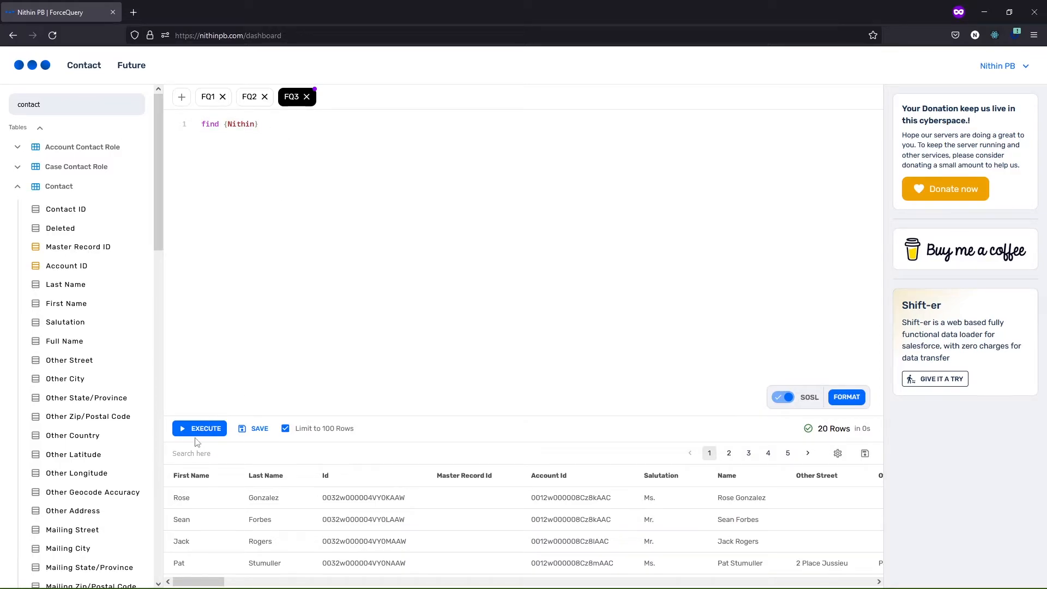
Run the search, inspect its single User match and Id, then close the results.
{"action": "left_click", "coordinate": [190, 431]}
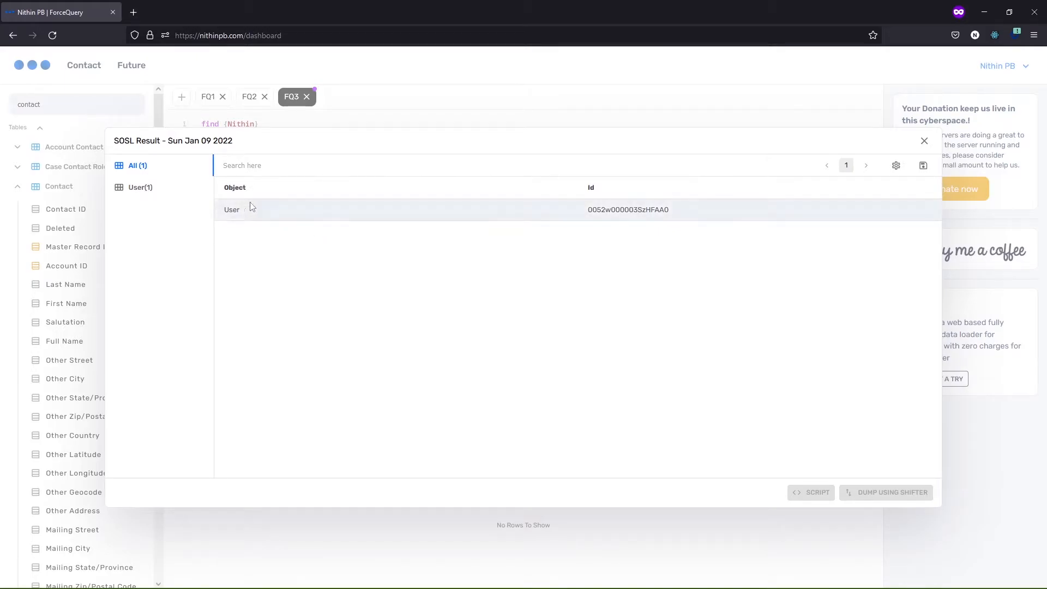
{"action": "left_click", "coordinate": [138, 188]}
{"action": "left_click_drag", "start_coordinate": [253, 211], "coordinate": [224, 211]}
{"action": "left_click_drag", "start_coordinate": [671, 210], "coordinate": [591, 218]}
{"action": "double_click", "coordinate": [635, 217]}
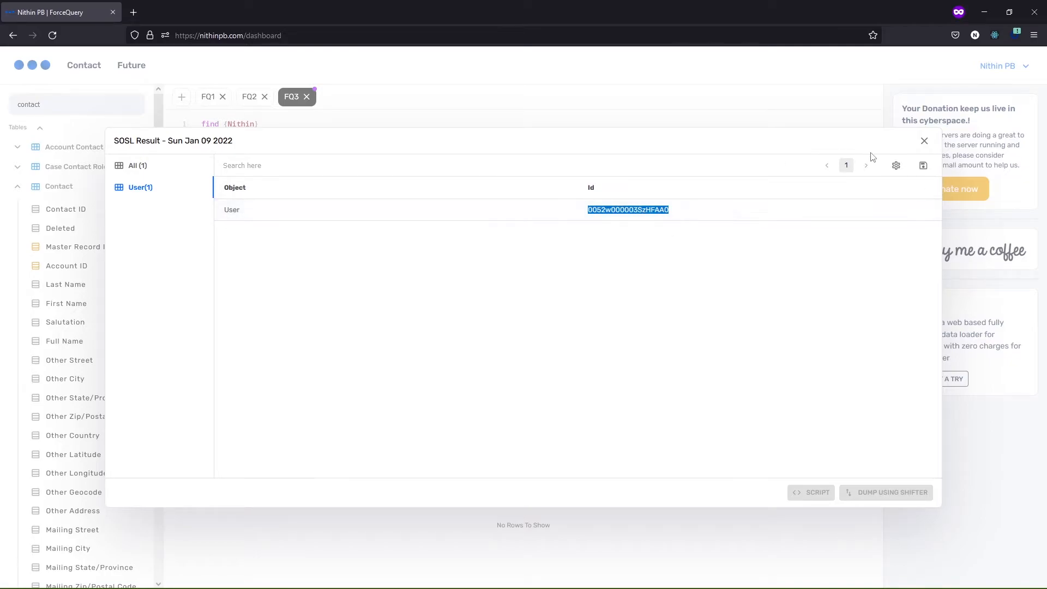
{"action": "left_click", "coordinate": [924, 141]}
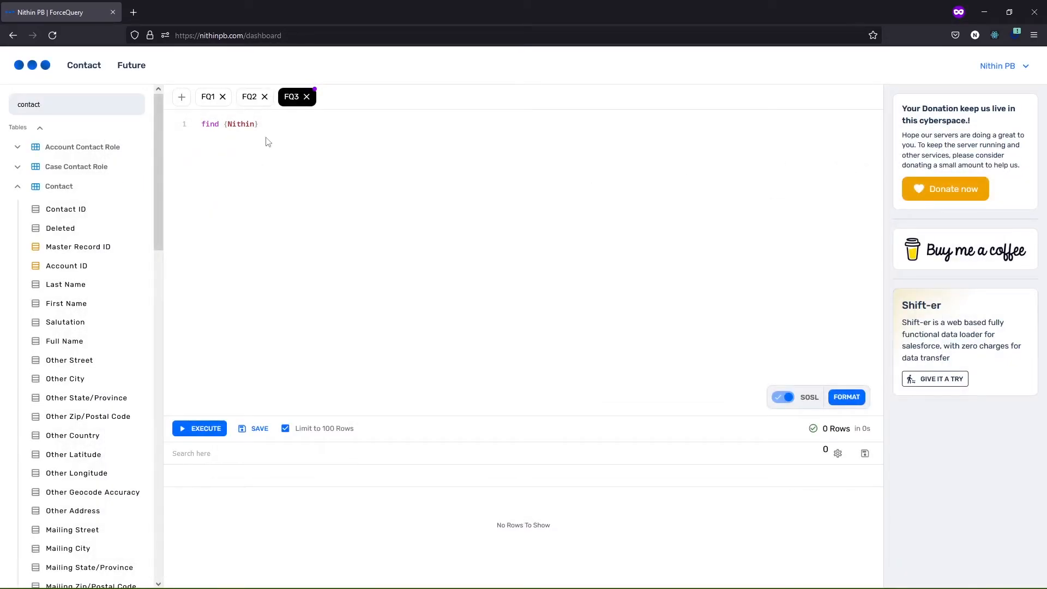
Change the search term to To, format the query, and run find {To} for 25 matches.
{"action": "double_click", "coordinate": [240, 123]}
{"action": "type", "text": "To"}
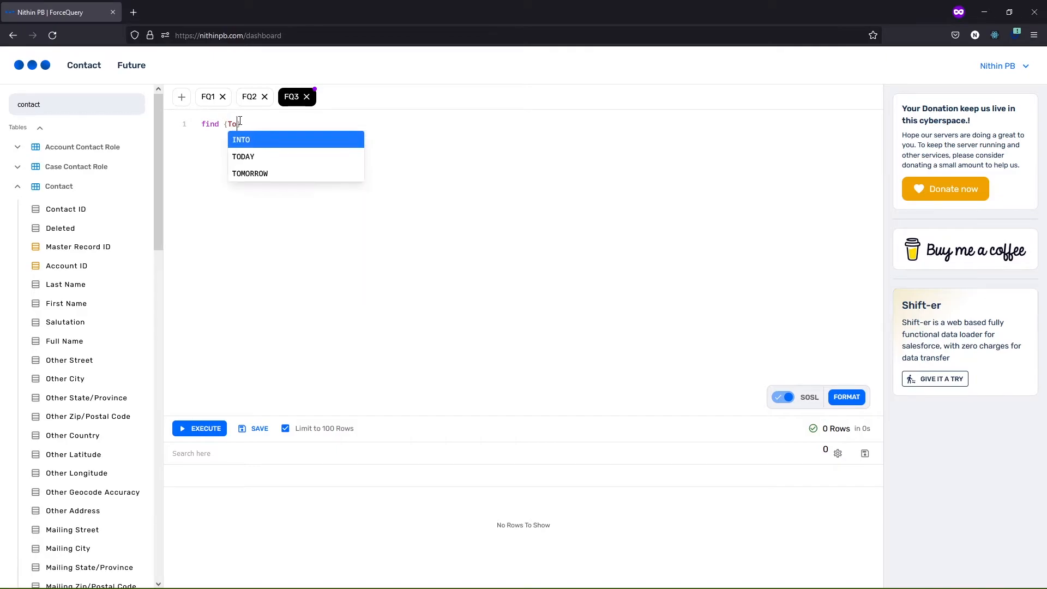
{"action": "left_click", "coordinate": [235, 124]}
{"action": "double_click", "coordinate": [236, 123]}
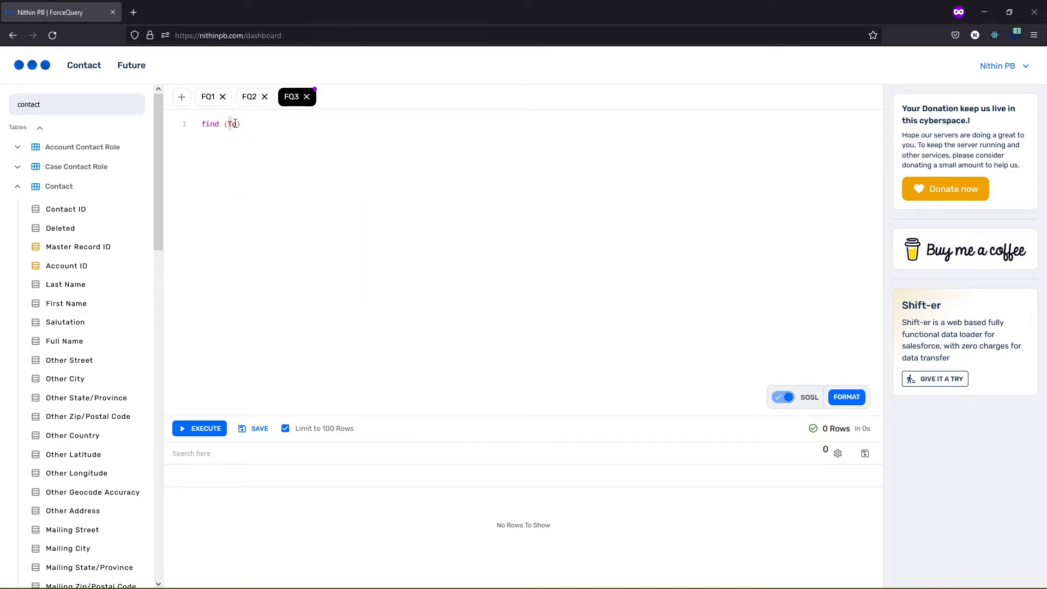
{"action": "left_click", "coordinate": [258, 127]}
{"action": "left_click", "coordinate": [847, 397]}
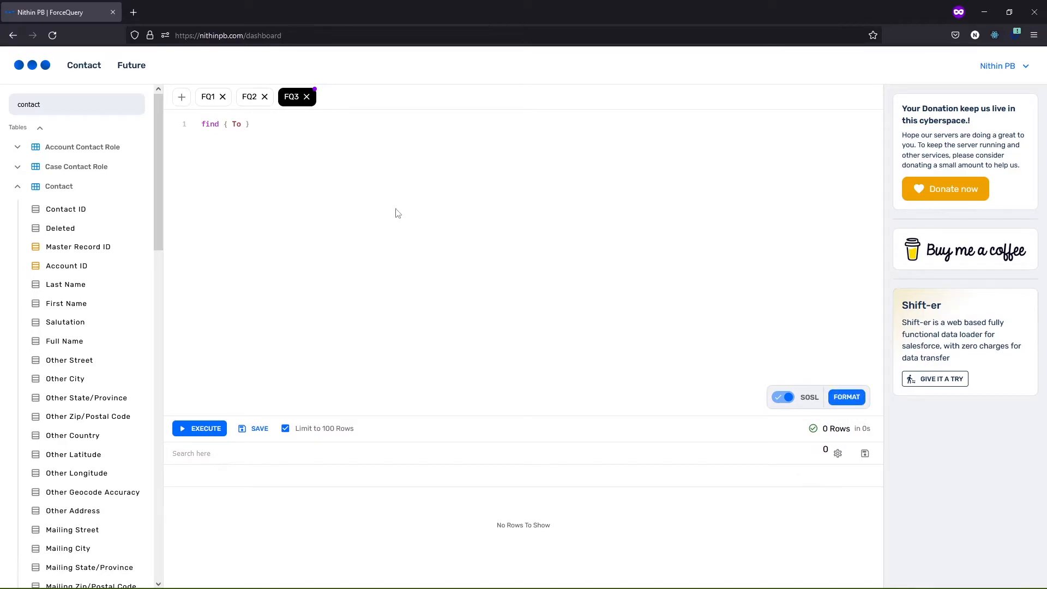
{"action": "left_click", "coordinate": [186, 429]}
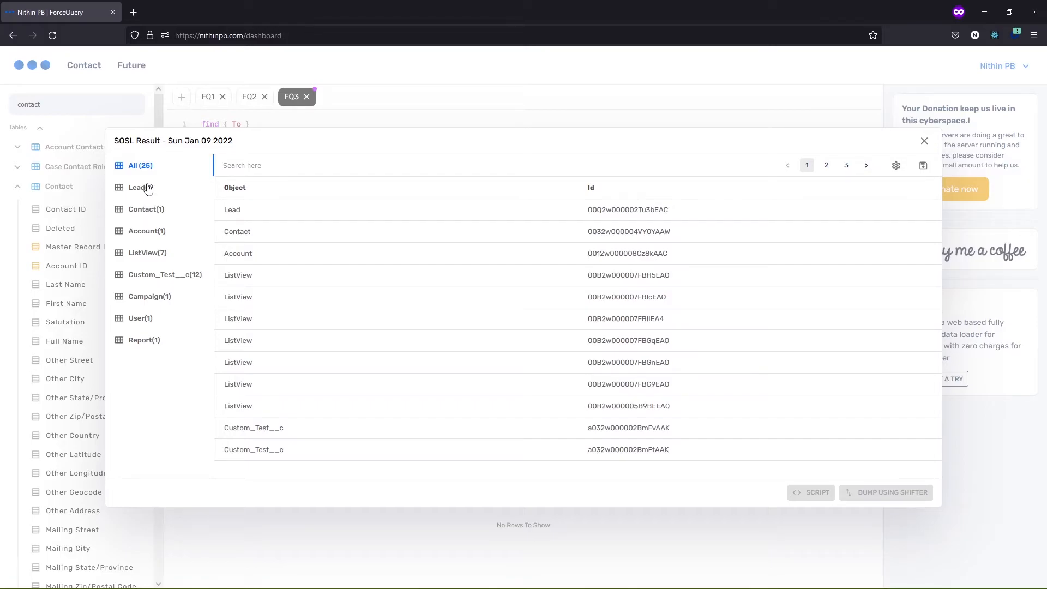
Browse the To matches by object: Account, Lead, all 25, Report, and the 12 Custom_Test__c.
{"action": "left_click", "coordinate": [147, 230]}
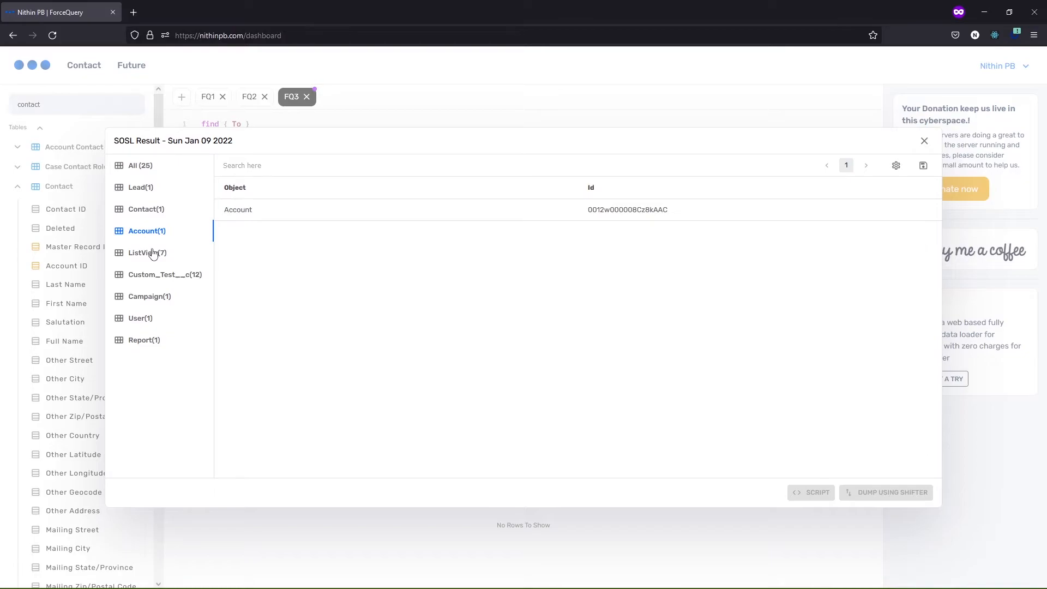
{"action": "left_click", "coordinate": [142, 187]}
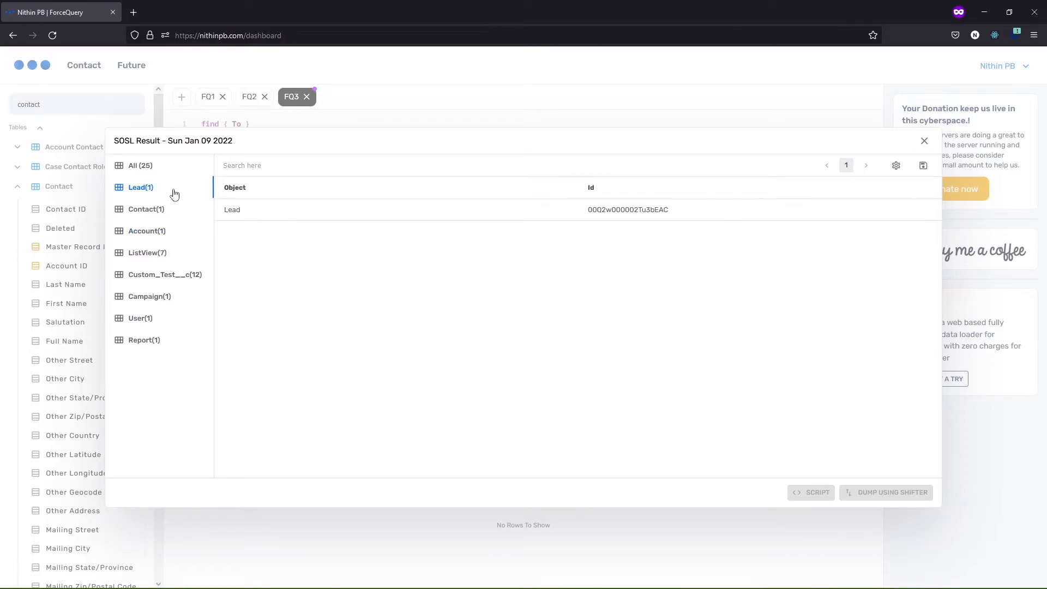
{"action": "left_click_drag", "start_coordinate": [671, 213], "coordinate": [582, 214]}
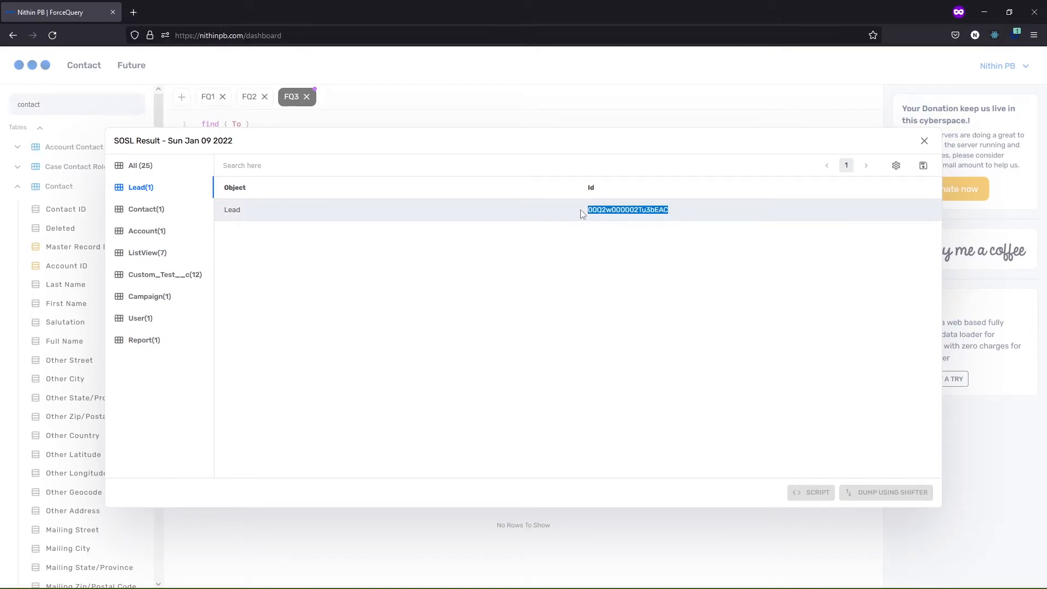
{"action": "left_click_drag", "start_coordinate": [223, 213], "coordinate": [244, 216]}
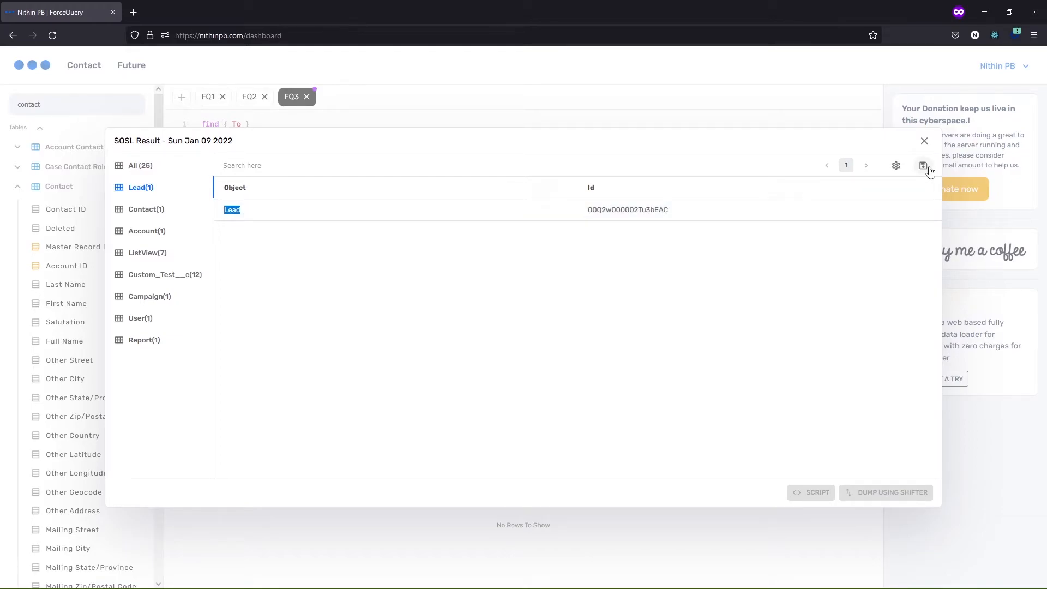
{"action": "left_click", "coordinate": [120, 168]}
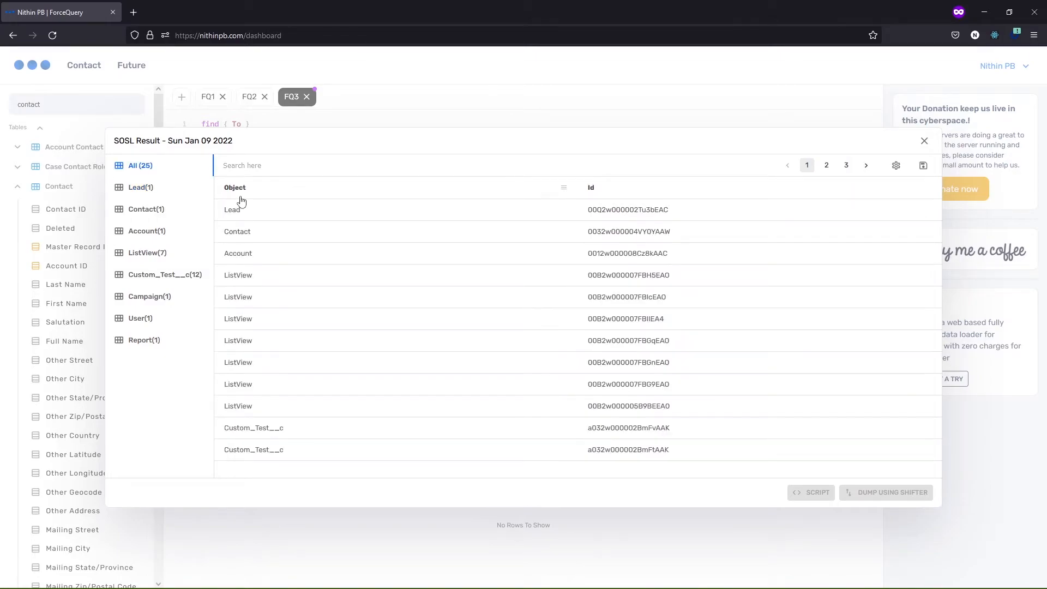
{"action": "left_click", "coordinate": [143, 340]}
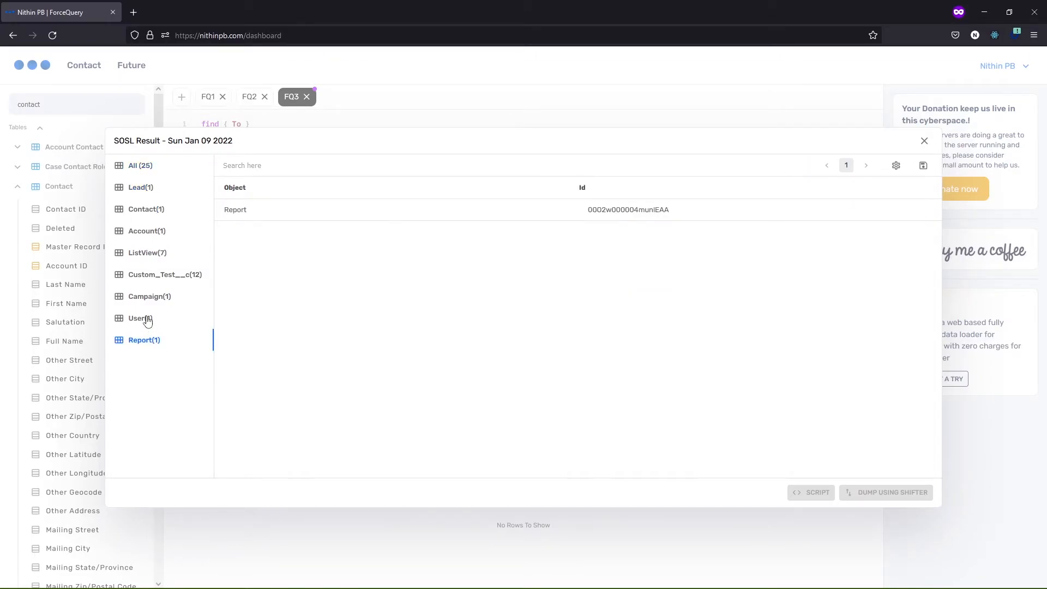
{"action": "left_click", "coordinate": [161, 275]}
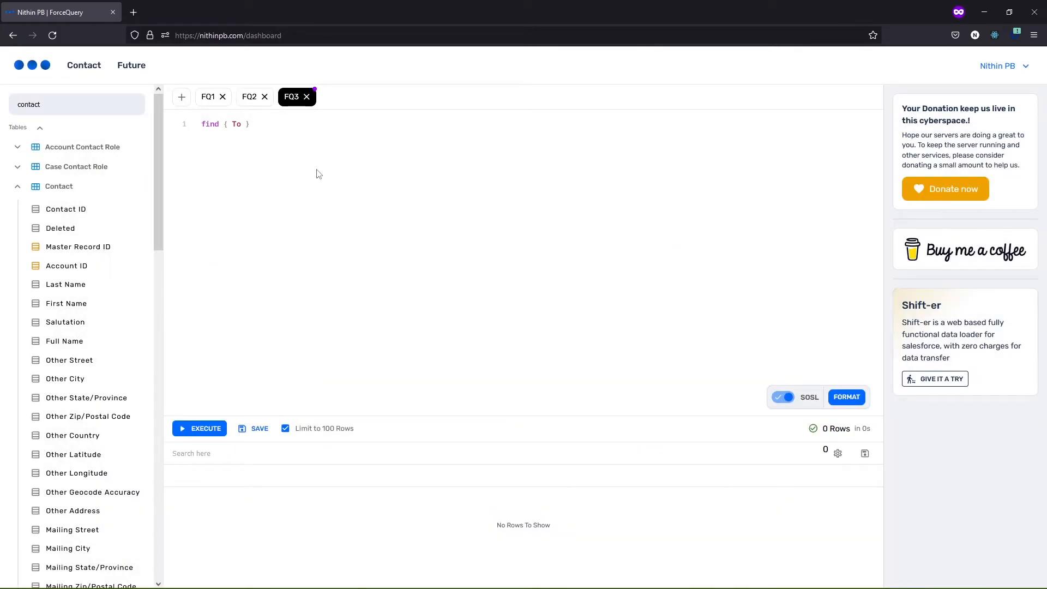
Add RETURNING account(Id, Name), contact(Id, FirstName, LastName, Email) after find { To }.
{"action": "type", "text": "RETURNING"}
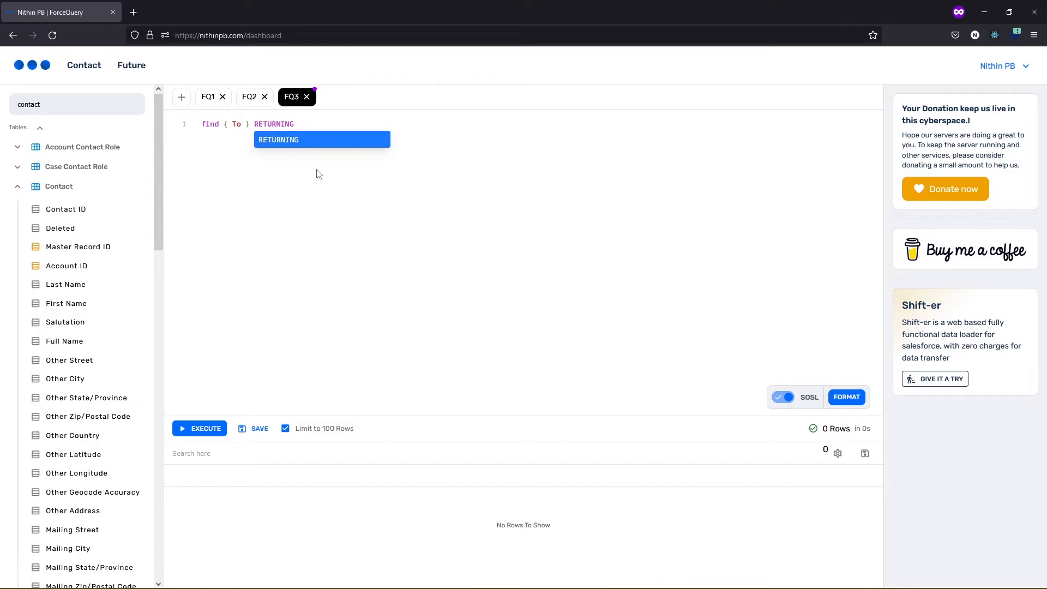
{"action": "type", "text": " account"}
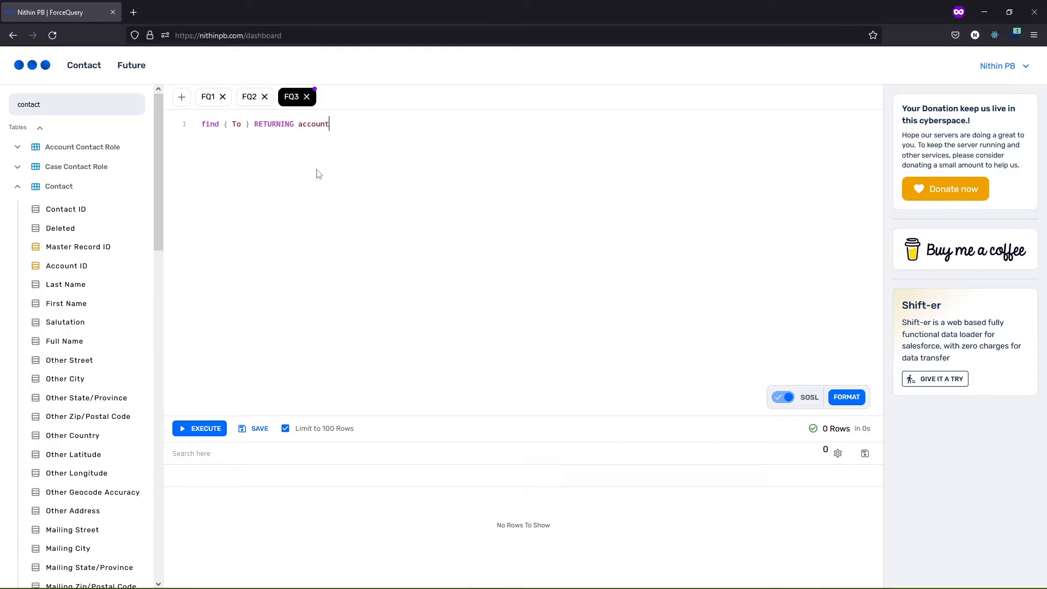
{"action": "type", "text": ")"}
{"action": "type", "text": "()"}
{"action": "type", "text": "Id"}
{"action": "type", "text": ", Na"}
{"action": "type", "text": "me"}
{"action": "type", "text": ", contact"}
{"action": "type", "text": "()"}
{"action": "key", "text": "Left"}
{"action": "type", "text": "i"}
{"action": "key", "text": "BackSpace"}
{"action": "type", "text": "u"}
{"action": "key", "text": "BackSpace"}
{"action": "type", "text": "di"}
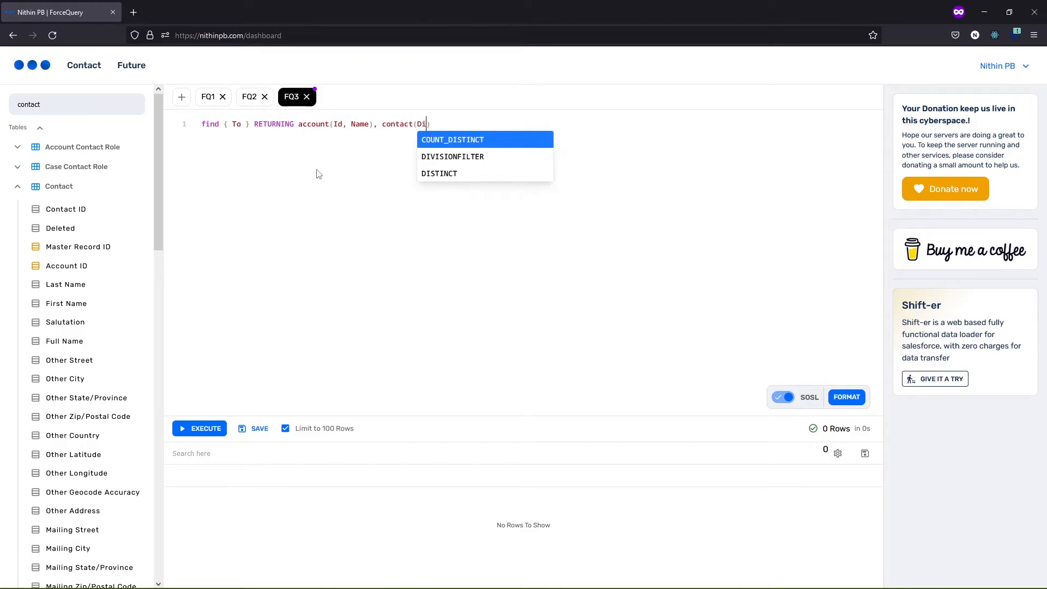
{"action": "key", "text": "BackSpace"}
{"action": "key", "text": "BackSpace"}
{"action": "type", "text": "Id, Nam"}
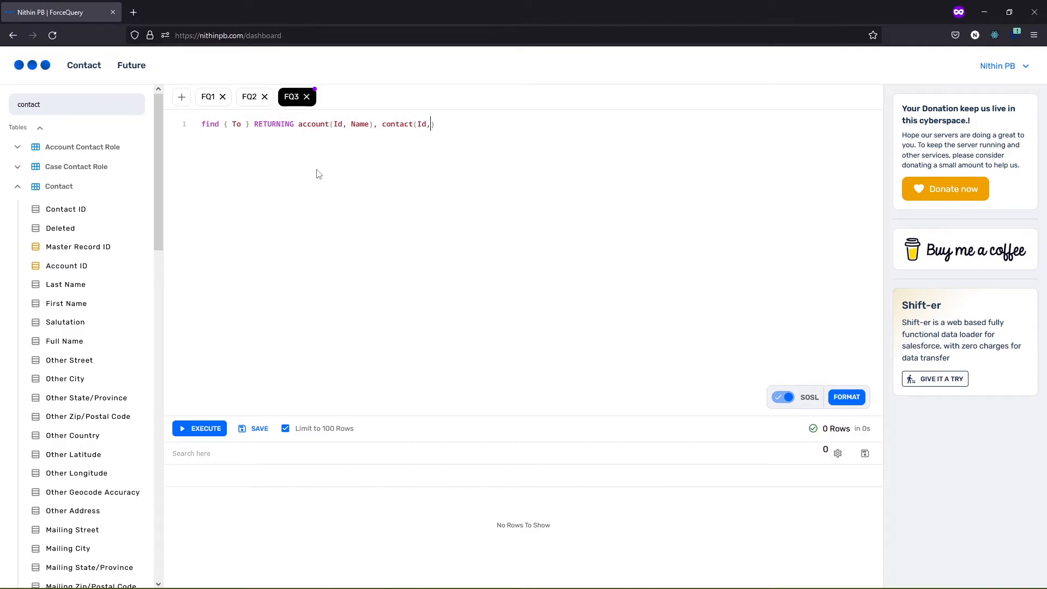
{"action": "type", "text": "e),"}
{"action": "key", "text": "BackSpace"}
{"action": "key", "text": "BackSpace"}
{"action": "key", "text": "BackSpace"}
{"action": "key", "text": "BackSpace"}
{"action": "key", "text": "BackSpace"}
{"action": "key", "text": "BackSpace"}
{"action": "type", "text": "FirstNam"}
{"action": "type", "text": "e, LastNam"}
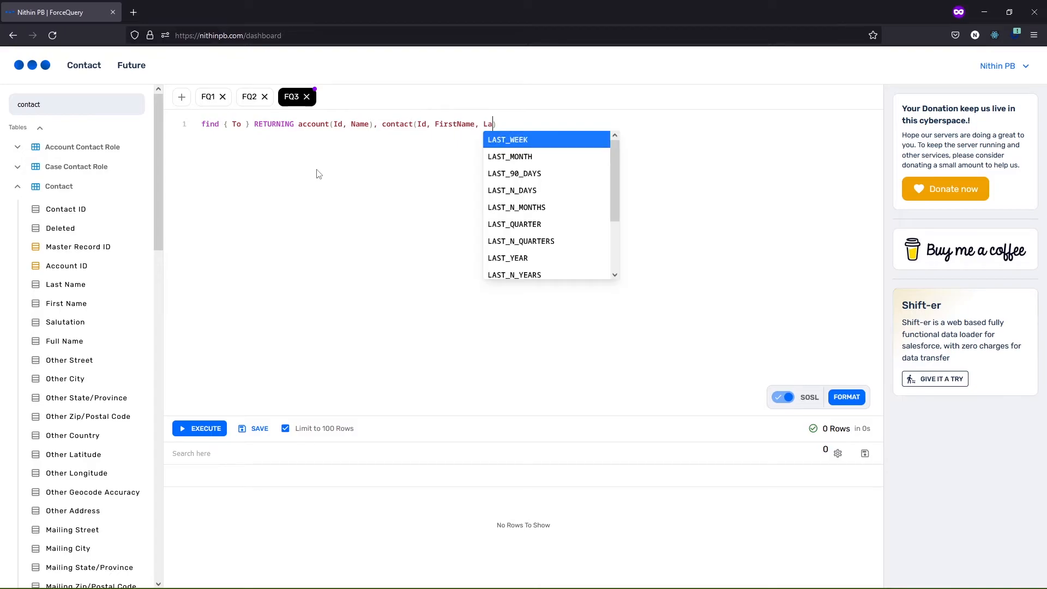
{"action": "type", "text": "e, Email"}
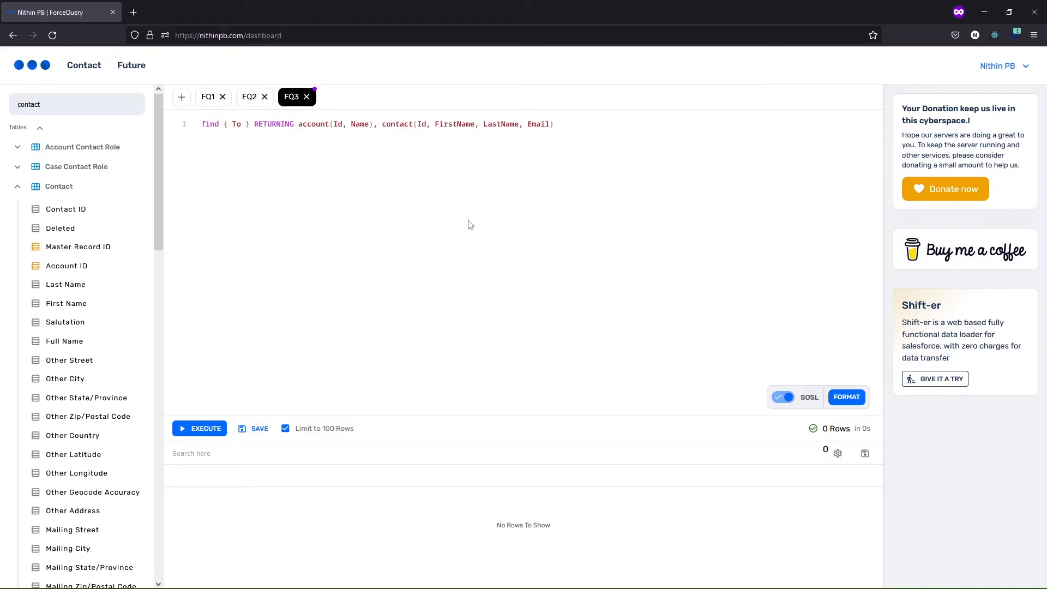
Run the narrowed search, view its Account and Contact matches, and close the results.
{"action": "left_click", "coordinate": [197, 427]}
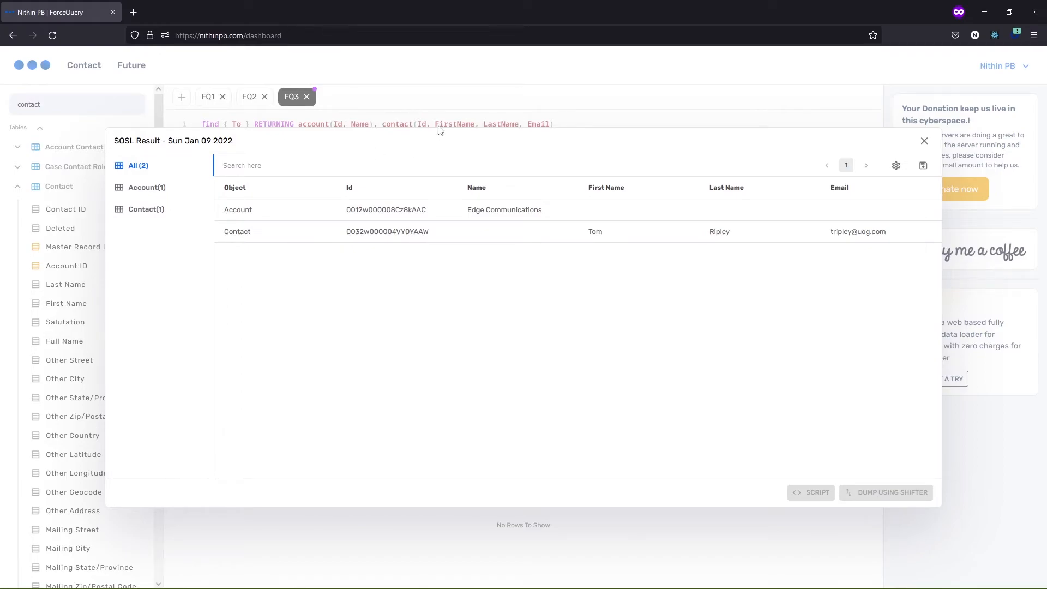
{"action": "left_click", "coordinate": [154, 187]}
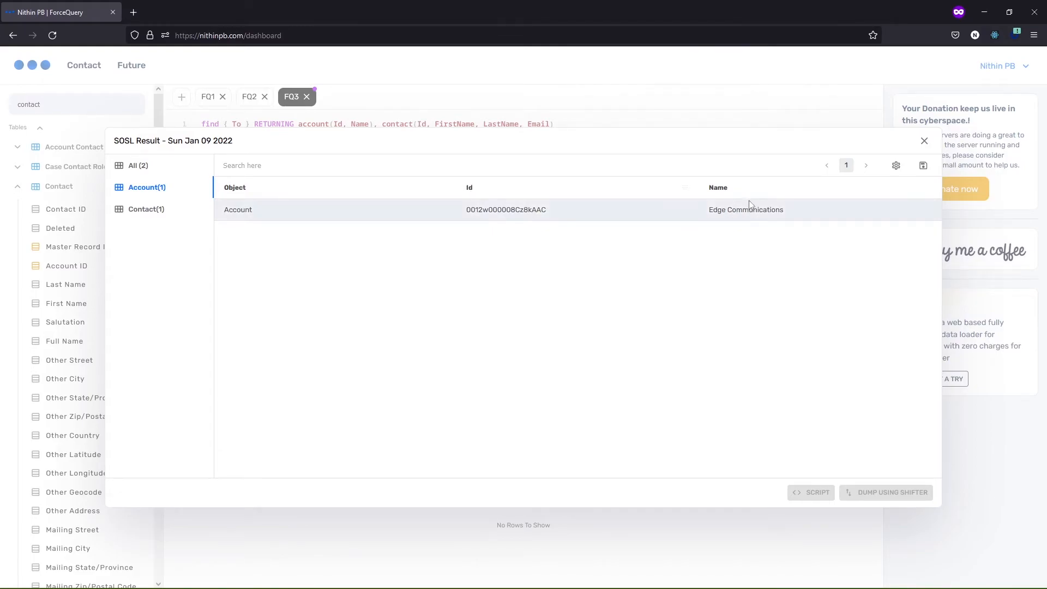
{"action": "left_click", "coordinate": [163, 209]}
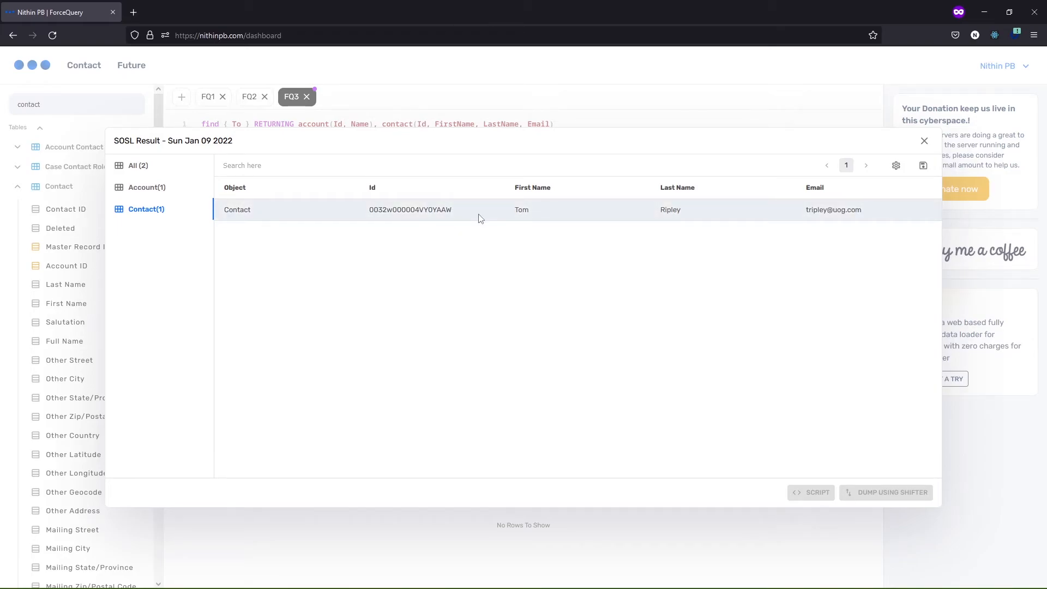
{"action": "left_click", "coordinate": [925, 143]}
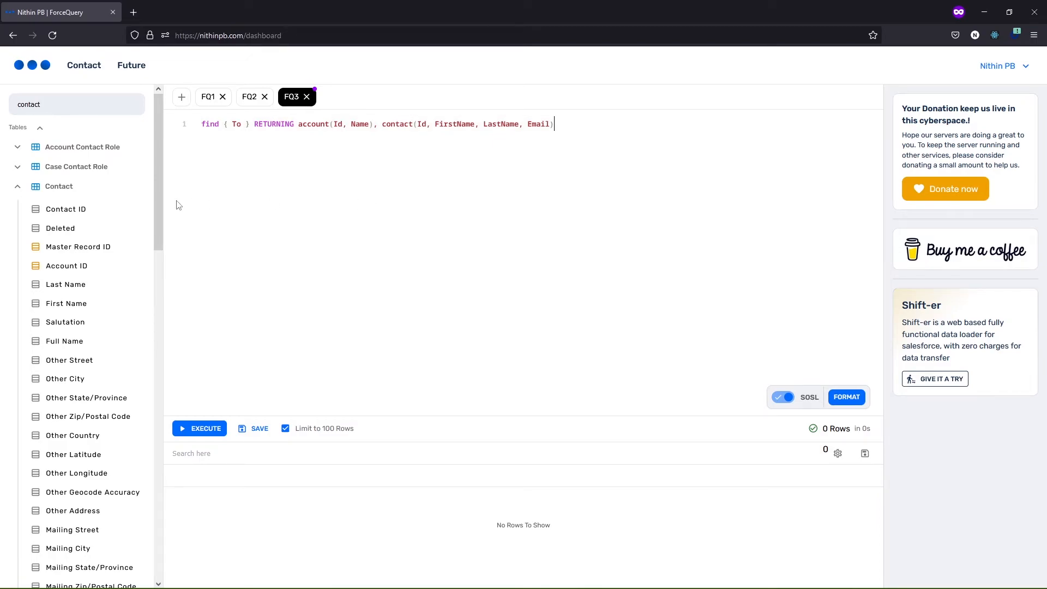
Open the save form and name the search 'this is search for to keyword'.
{"action": "left_click", "coordinate": [18, 188]}
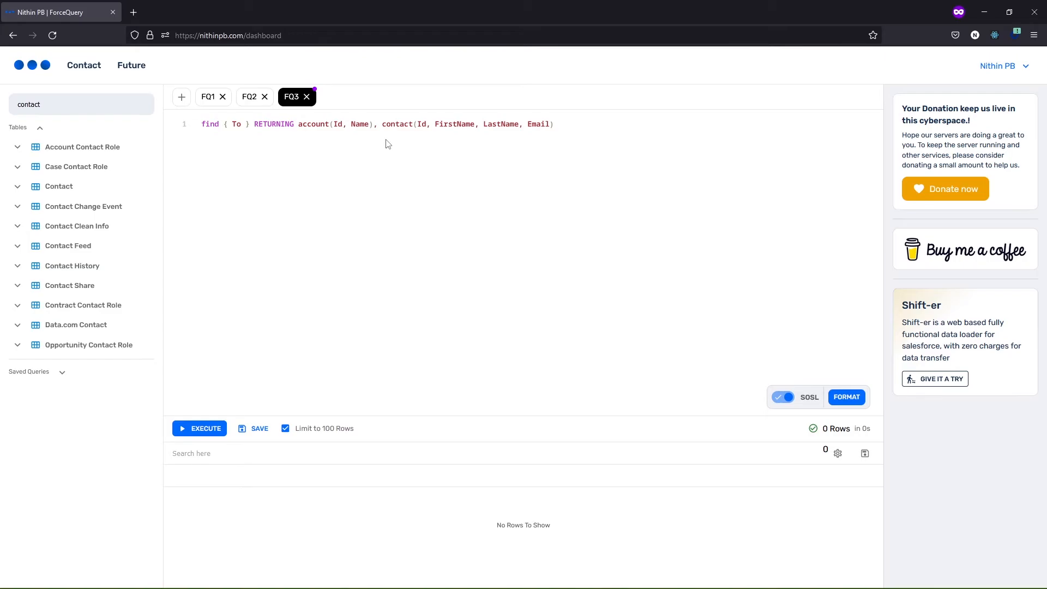
{"action": "left_click", "coordinate": [254, 429]}
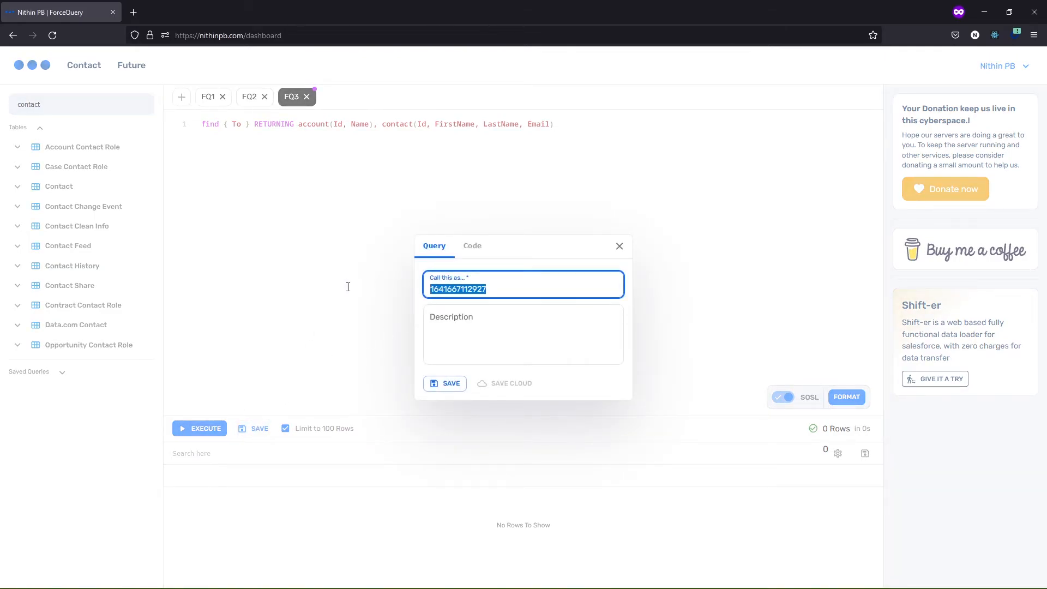
{"action": "key", "text": "BackSpace"}
{"action": "type", "text": "this is "}
{"action": "type", "text": "seac"}
{"action": "type", "text": "to "}
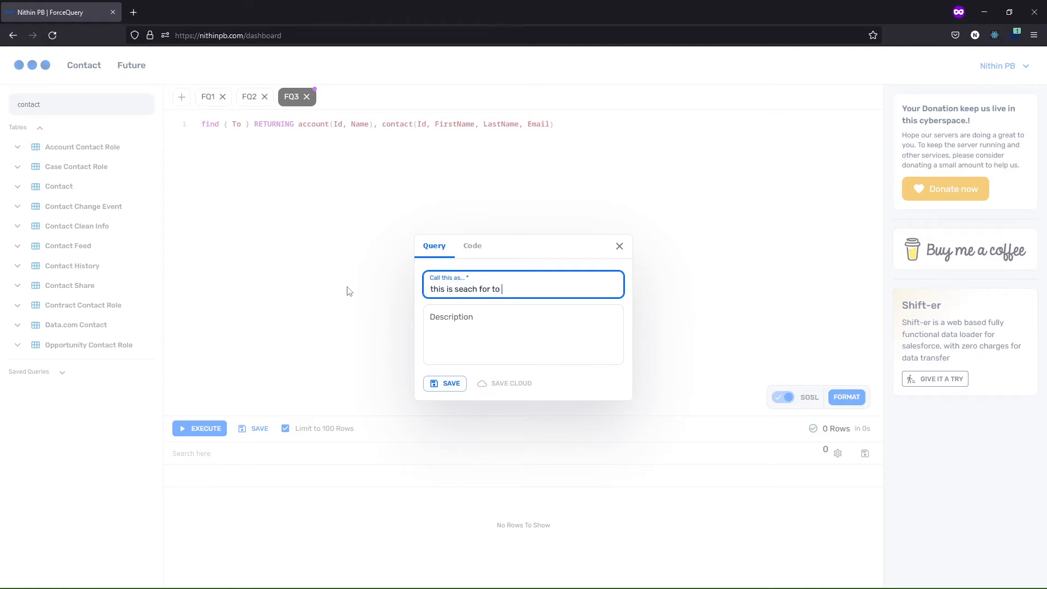
{"action": "type", "text": "keywor"}
Copy the name into the description, fix the name's typo, and save the search locally.
{"action": "key", "text": "ctrl+a"}
{"action": "key", "text": "ctrl+c"}
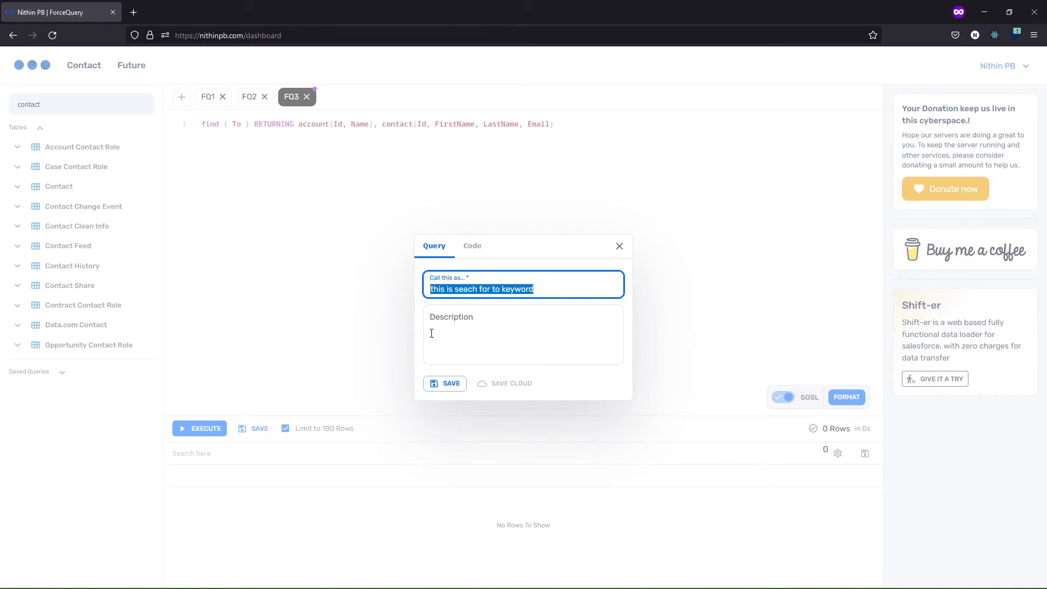
{"action": "left_click", "coordinate": [430, 332]}
{"action": "key", "text": "ctrl+v"}
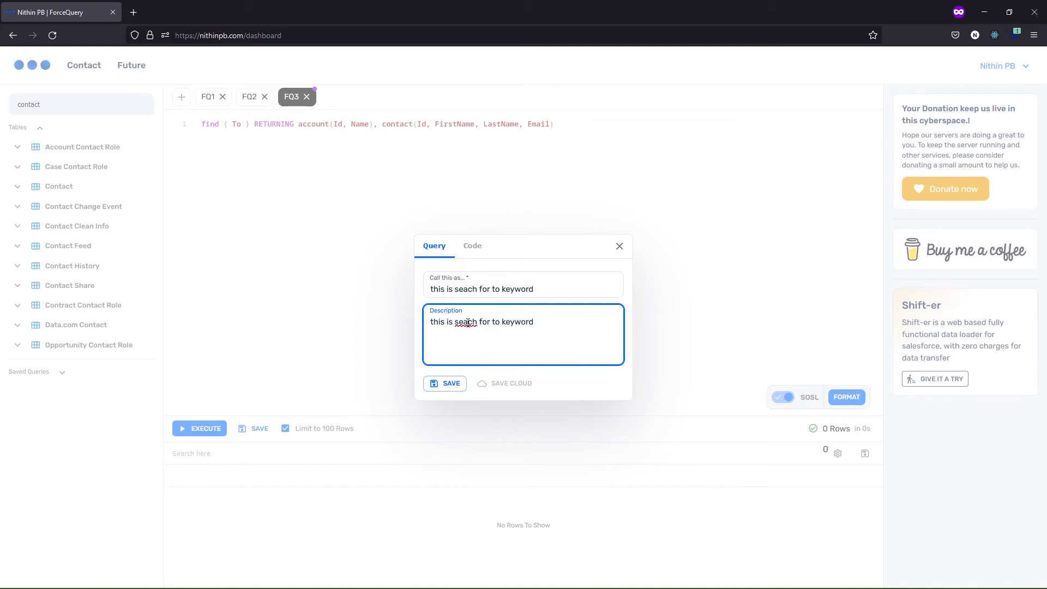
{"action": "type", "text": "r"}
{"action": "left_click", "coordinate": [469, 288]}
{"action": "type", "text": "r"}
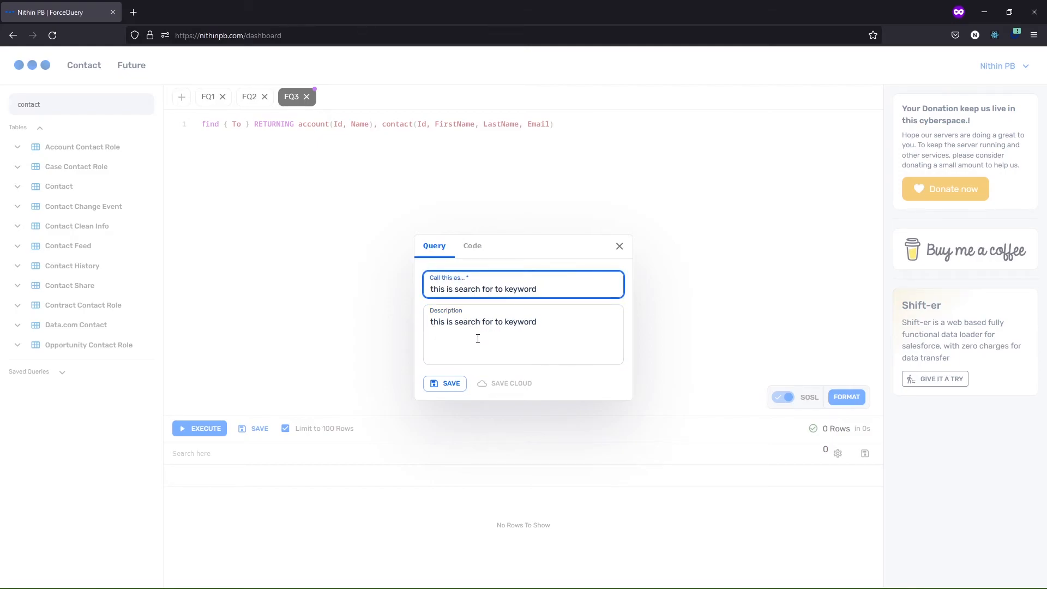
{"action": "left_click", "coordinate": [477, 338]}
{"action": "key", "text": "ctrl+a"}
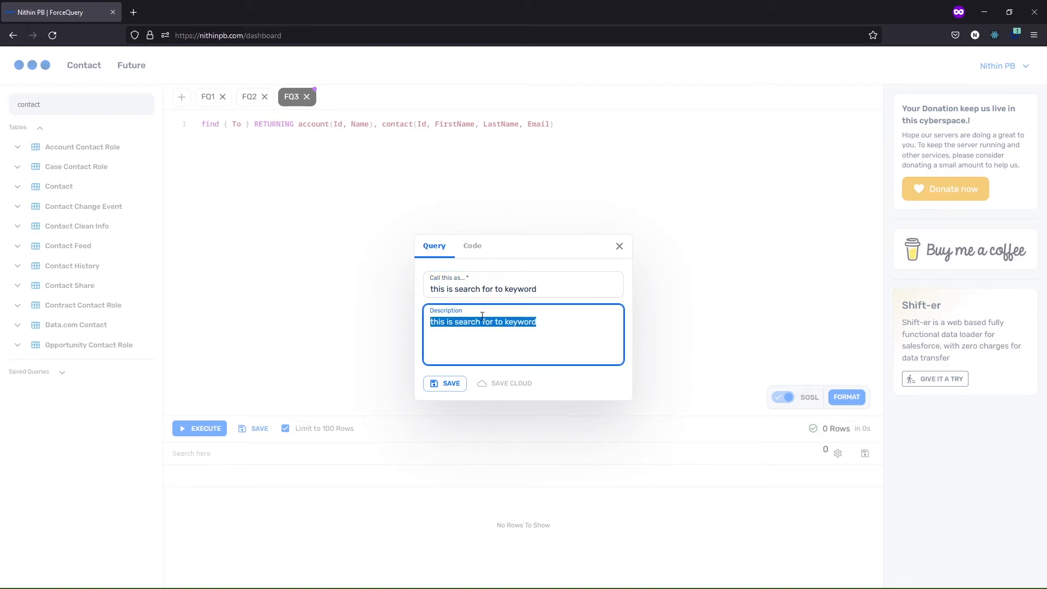
{"action": "left_click", "coordinate": [444, 385]}
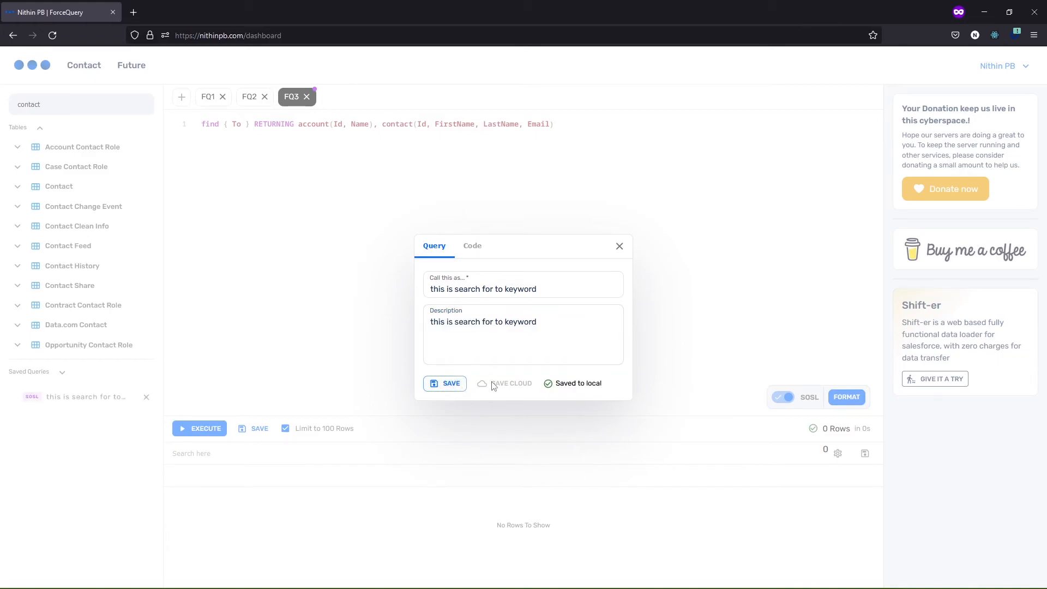
{"action": "left_click_drag", "start_coordinate": [555, 384], "coordinate": [607, 387]}
Close the save dialog and move the results divider up to enlarge the results area.
{"action": "left_click", "coordinate": [619, 246]}
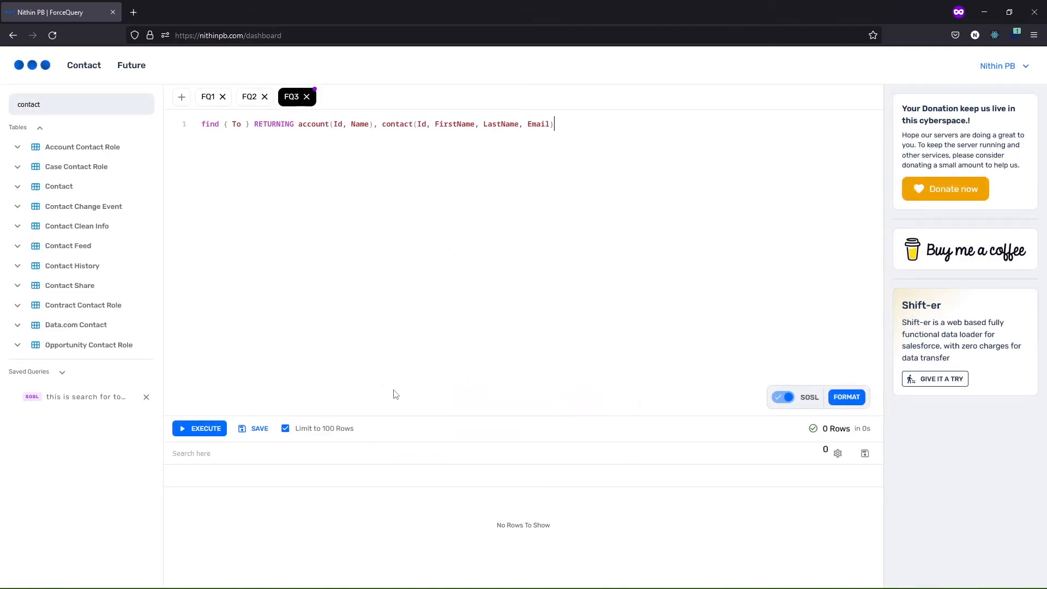
{"action": "left_click_drag", "start_coordinate": [412, 441], "coordinate": [417, 407]}
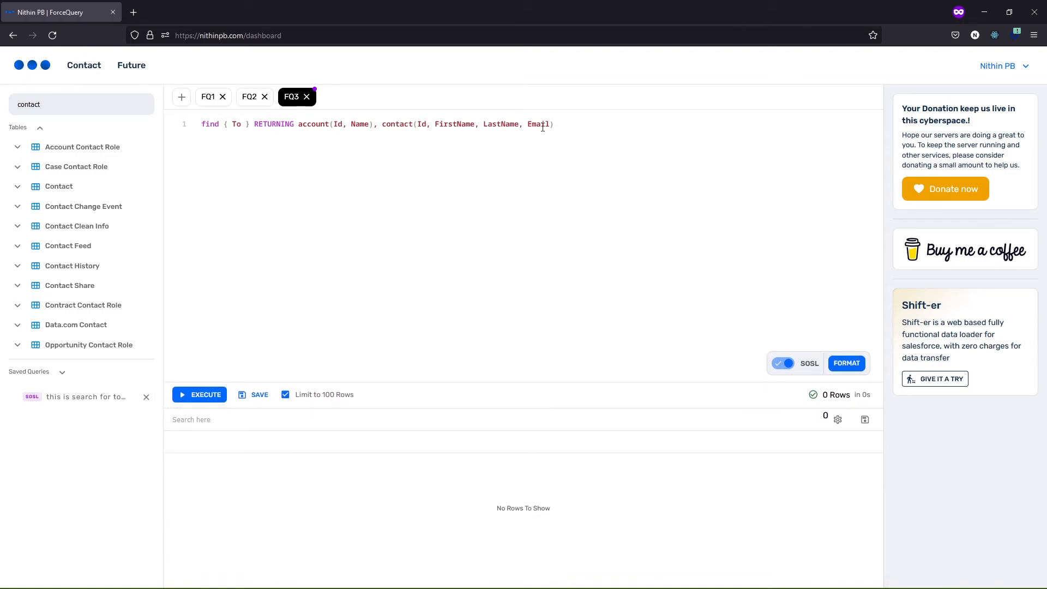
{"action": "left_click_drag", "start_coordinate": [202, 124], "coordinate": [561, 126]}
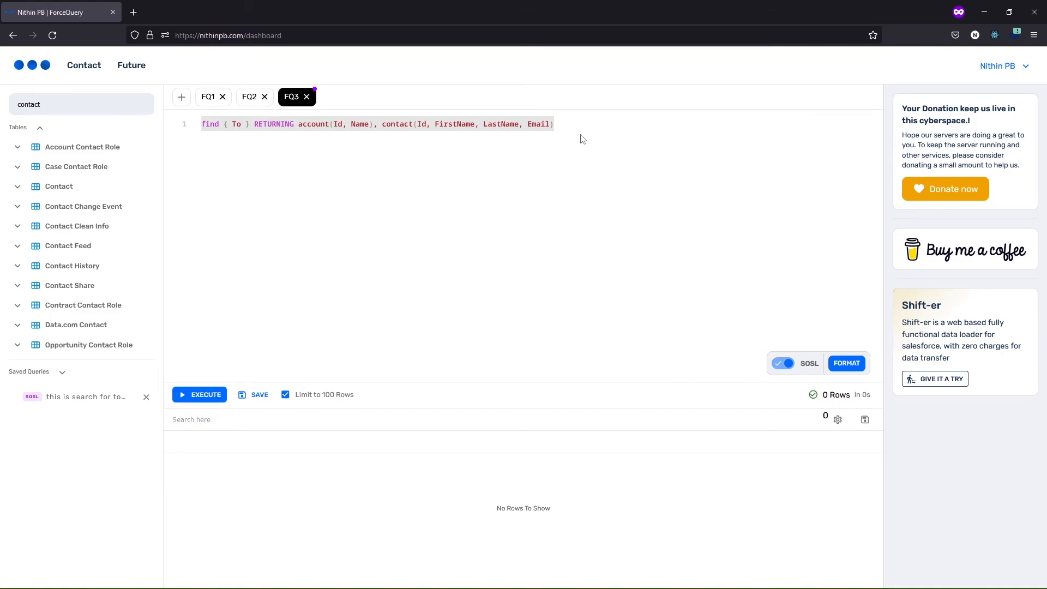
{"action": "left_click", "coordinate": [549, 115]}
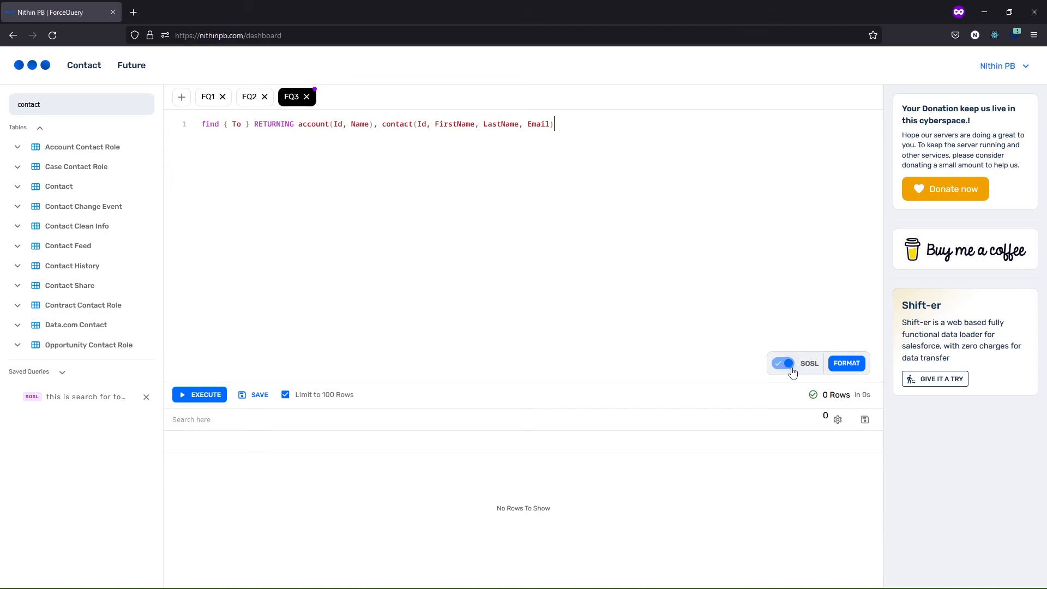
{"action": "left_click_drag", "start_coordinate": [554, 124], "coordinate": [190, 130]}
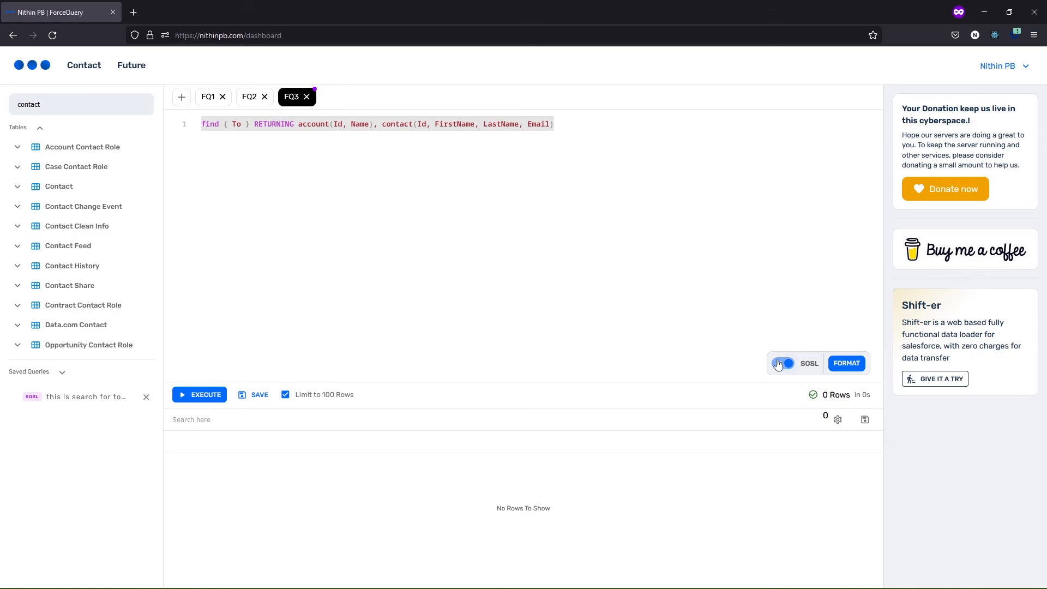
{"action": "left_click", "coordinate": [421, 162]}
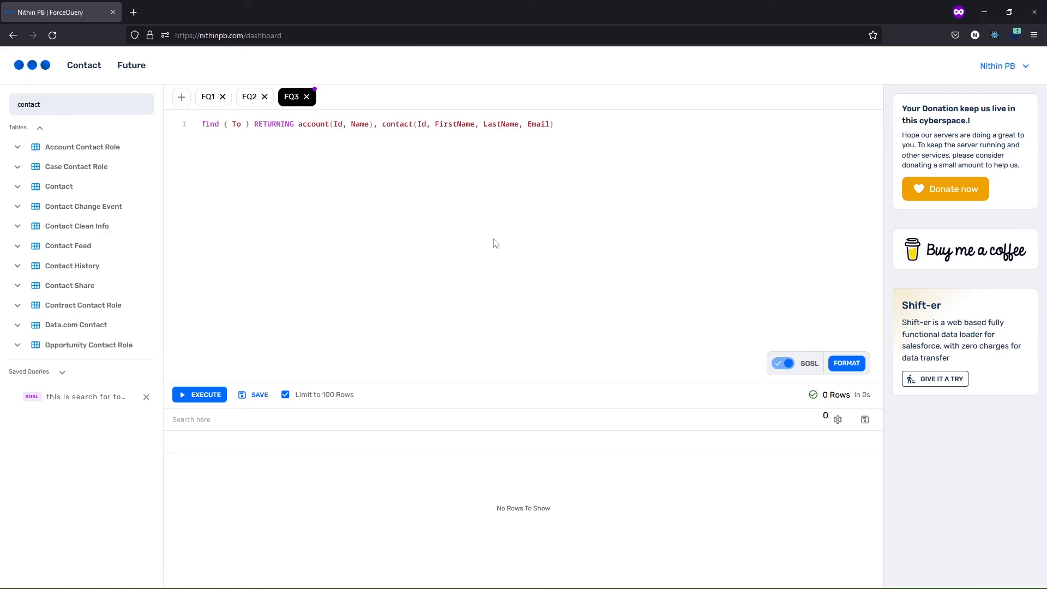
Switch to FQ2 and format its long Contact query.
{"action": "left_click", "coordinate": [246, 100]}
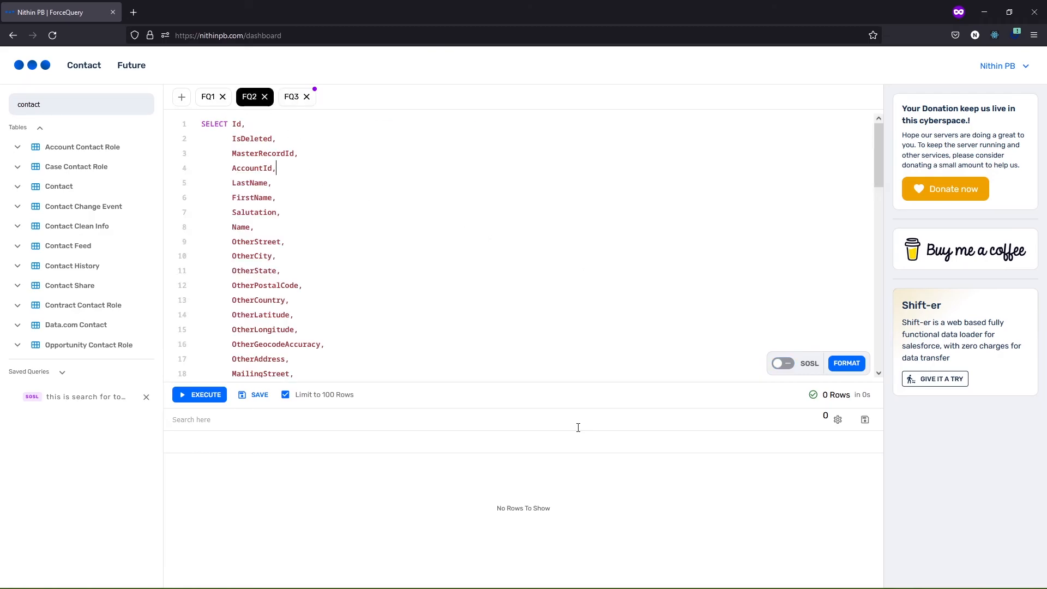
{"action": "left_click", "coordinate": [846, 363]}
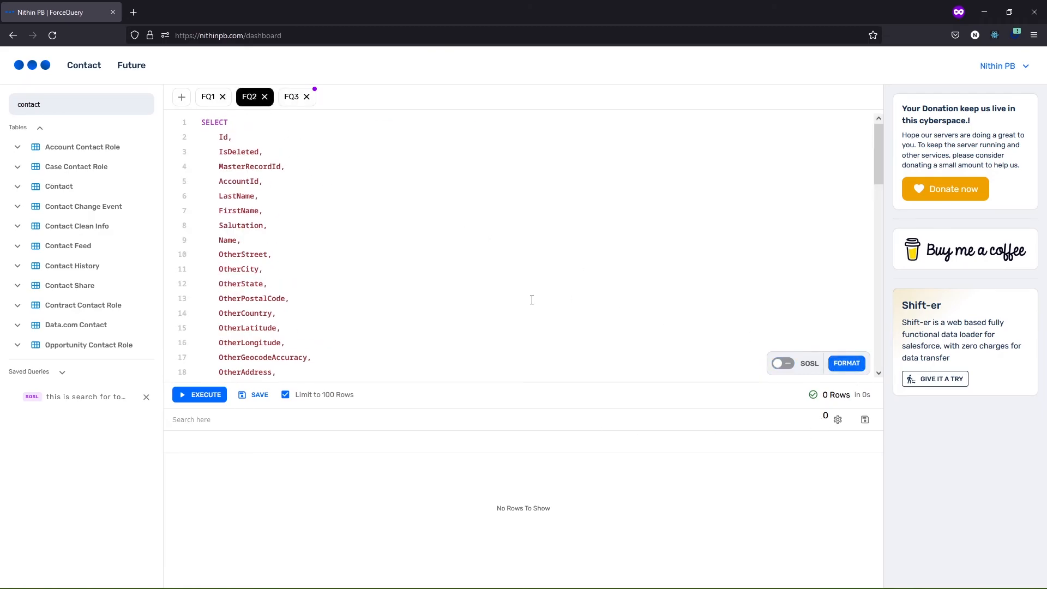
{"action": "scroll", "coordinate": [530, 299], "scroll_direction": "down", "scroll_amount": 3}
{"action": "scroll", "coordinate": [288, 278], "scroll_direction": "down", "scroll_amount": 12}
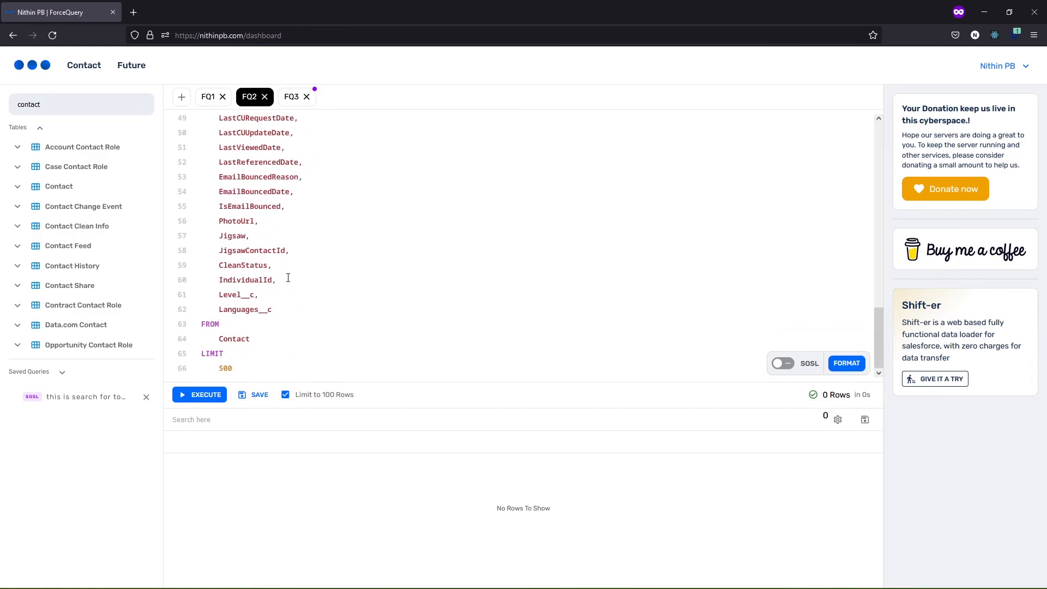
{"action": "scroll", "coordinate": [288, 279], "scroll_direction": "up", "scroll_amount": 5}
Review the FQ1 query, then add a new blank FQ4 query tab.
{"action": "left_click", "coordinate": [209, 98]}
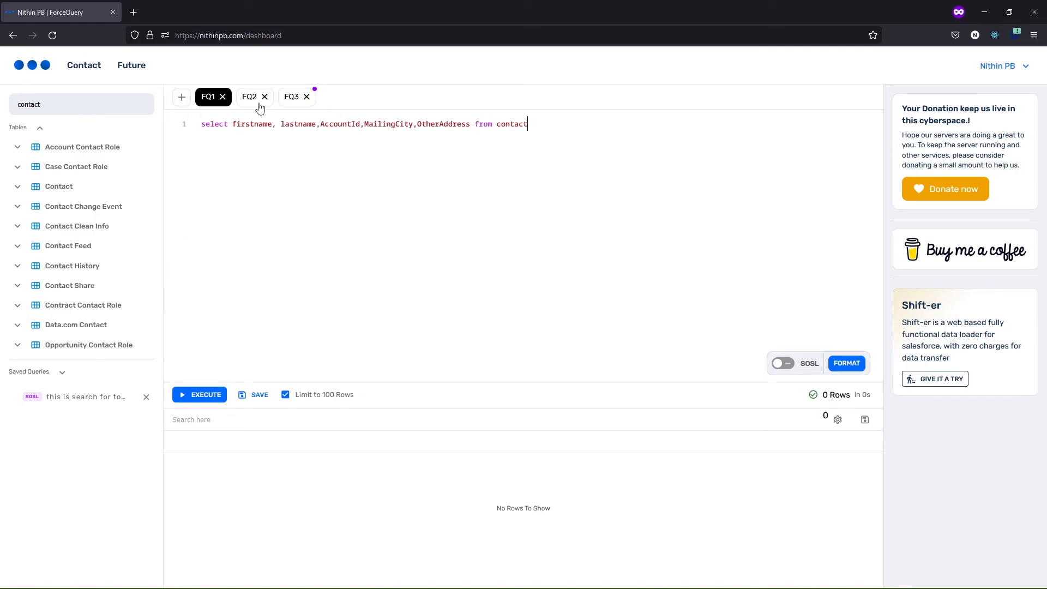
{"action": "left_click_drag", "start_coordinate": [505, 137], "coordinate": [195, 121]}
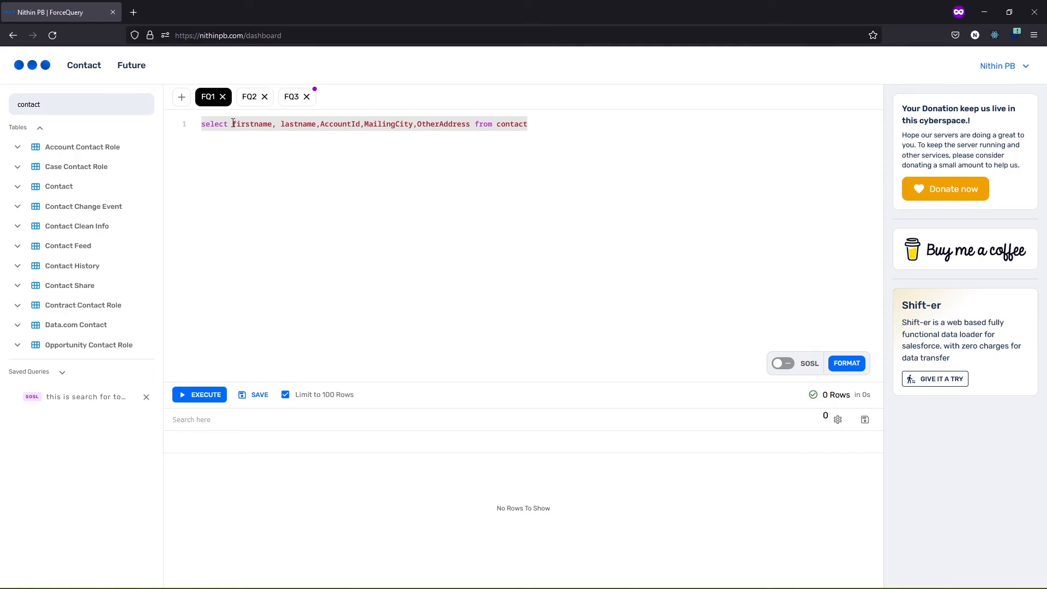
{"action": "left_click", "coordinate": [181, 97]}
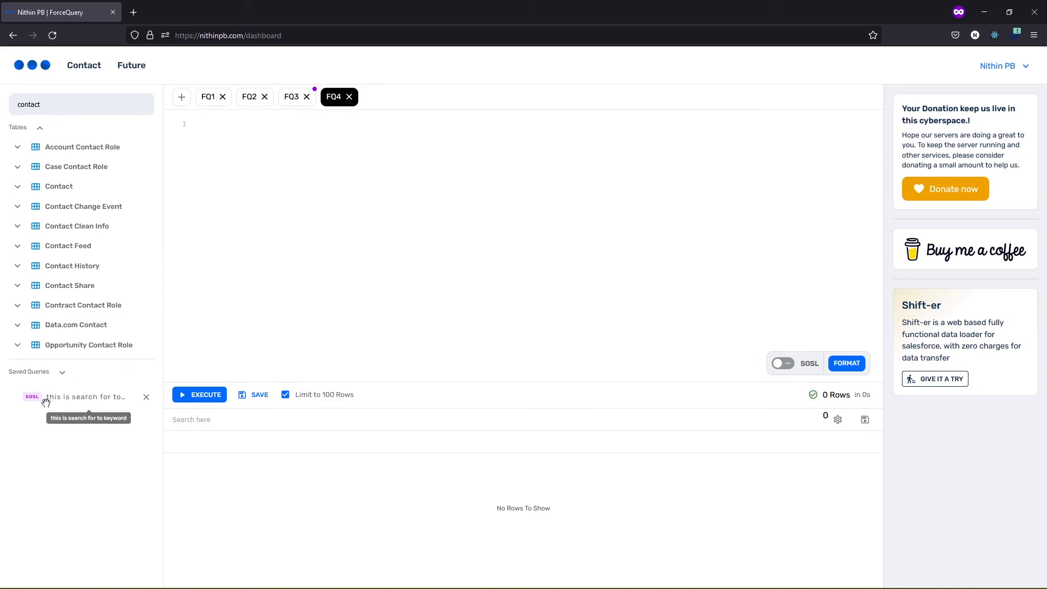
Load the saved 'this is search for to keyword' query into FQ4, run it, and close the results.
{"action": "left_click_drag", "start_coordinate": [51, 400], "coordinate": [275, 134]}
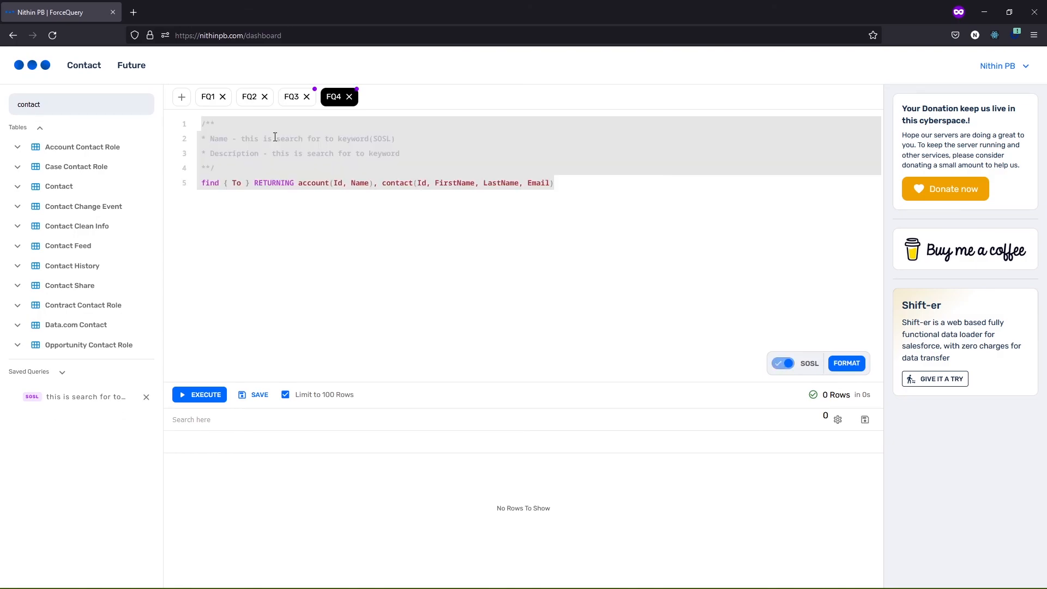
{"action": "left_click_drag", "start_coordinate": [629, 187], "coordinate": [56, 121]}
{"action": "left_click", "coordinate": [333, 211]}
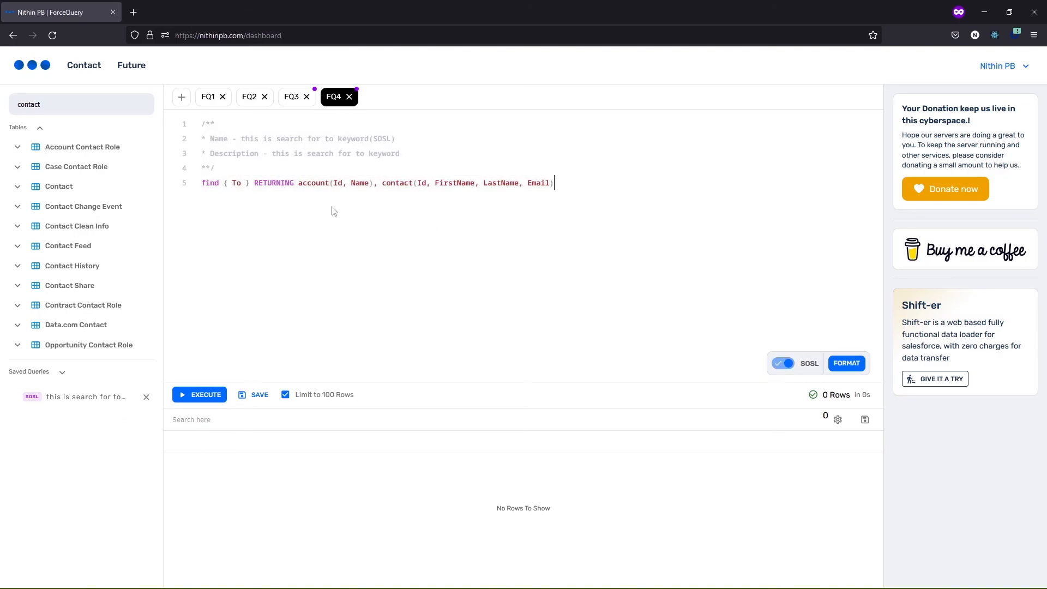
{"action": "left_click", "coordinate": [202, 394]}
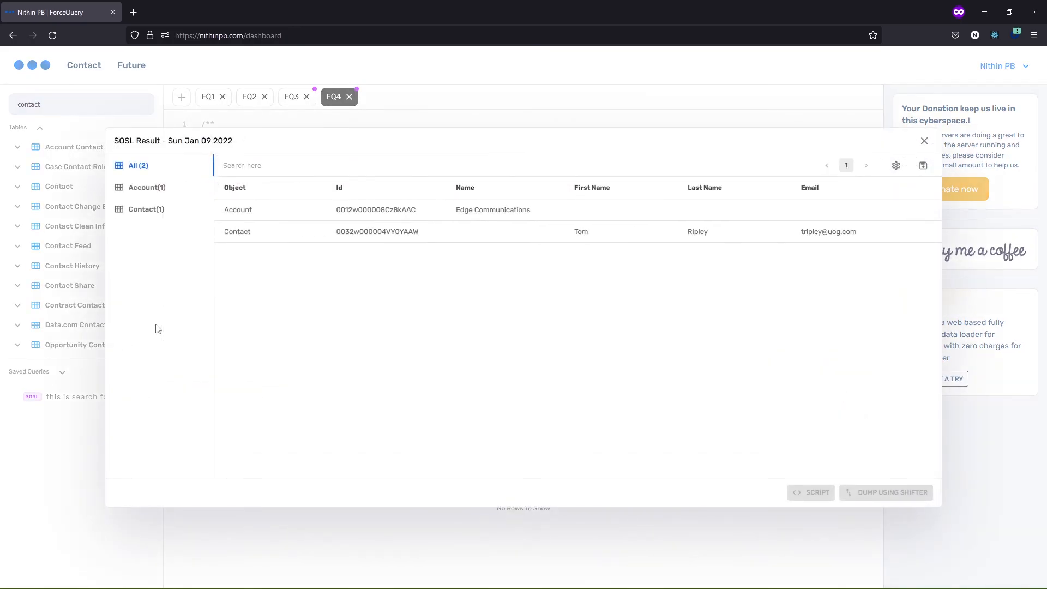
{"action": "left_click", "coordinate": [923, 143]}
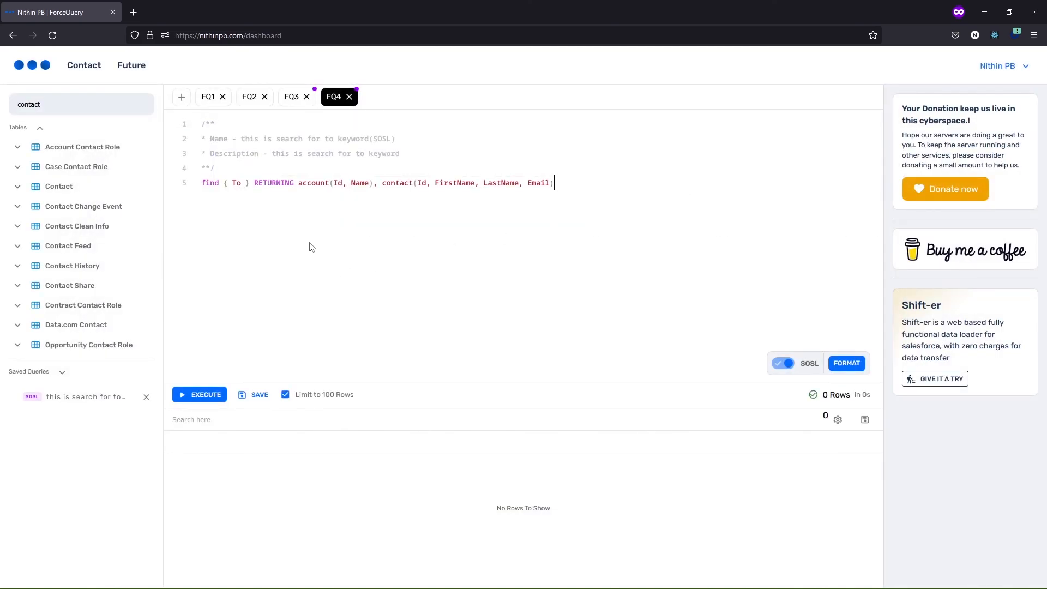
{"action": "left_click", "coordinate": [256, 180]}
{"action": "key", "text": "ctrl+a"}
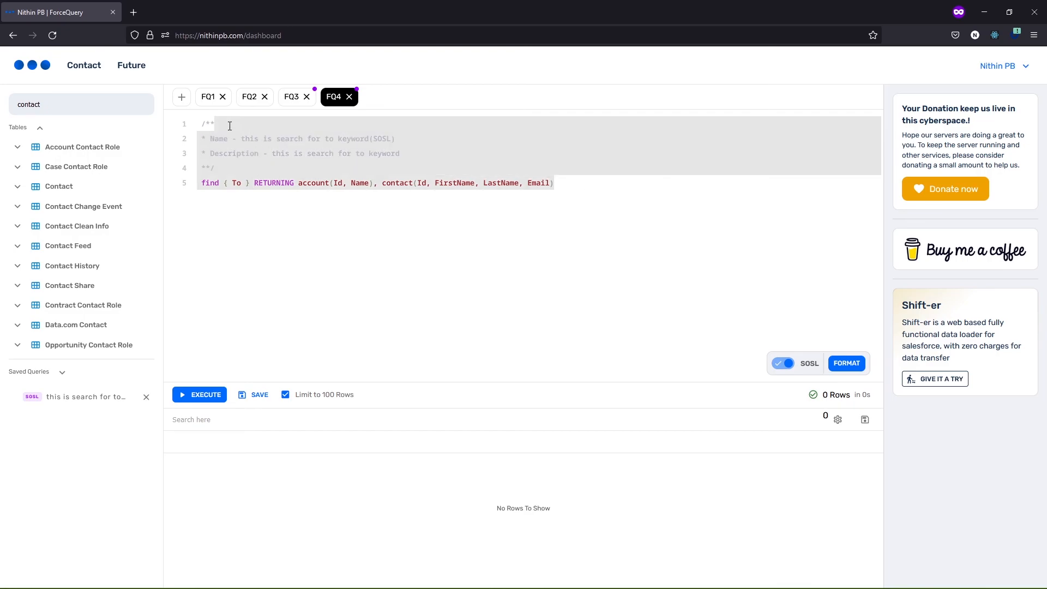
Highlight the org id in the profile menu, choose LOGOUT, then return to the nithinpb.com home page.
{"action": "left_click", "coordinate": [1000, 68]}
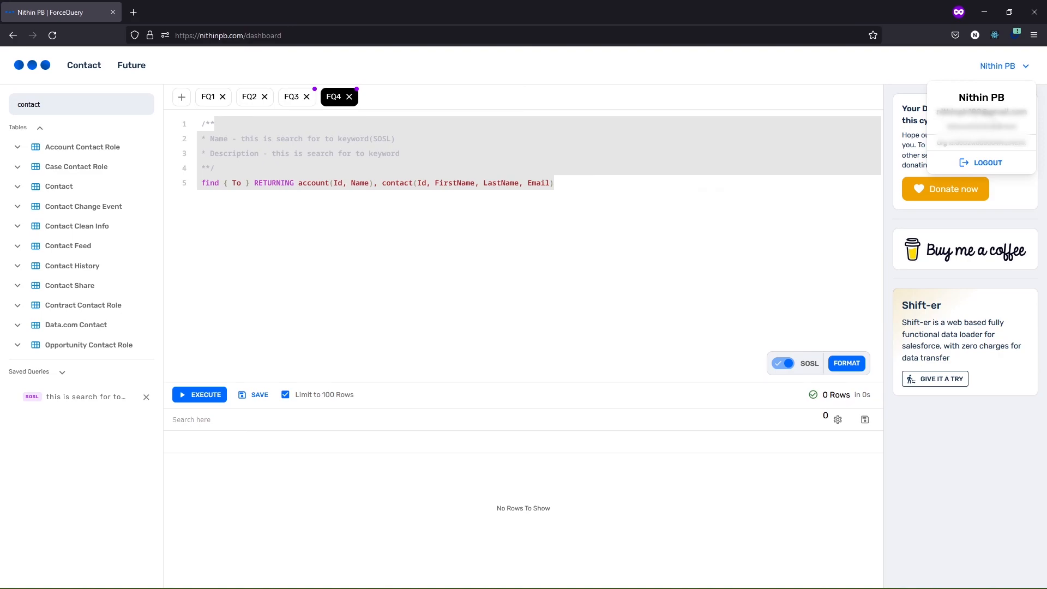
{"action": "left_click_drag", "start_coordinate": [956, 142], "coordinate": [1026, 145]}
{"action": "left_click", "coordinate": [988, 163]}
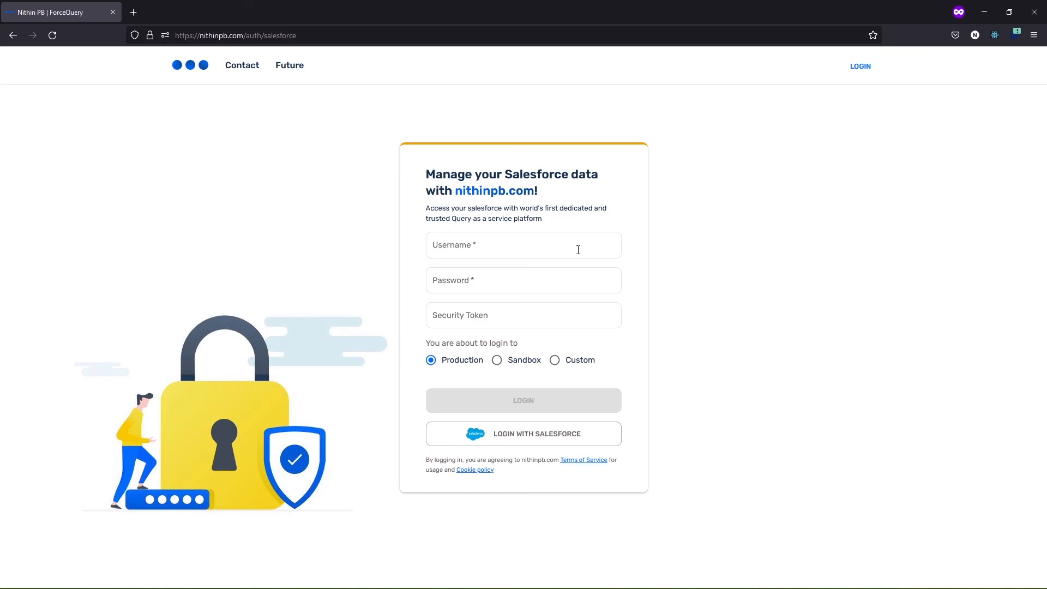
{"action": "left_click", "coordinate": [195, 68]}
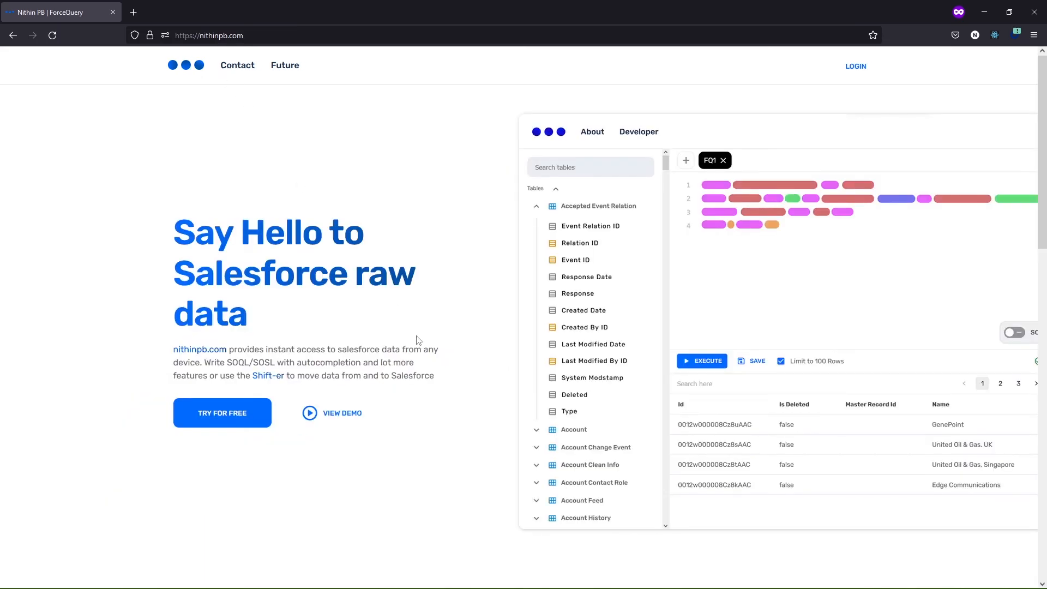